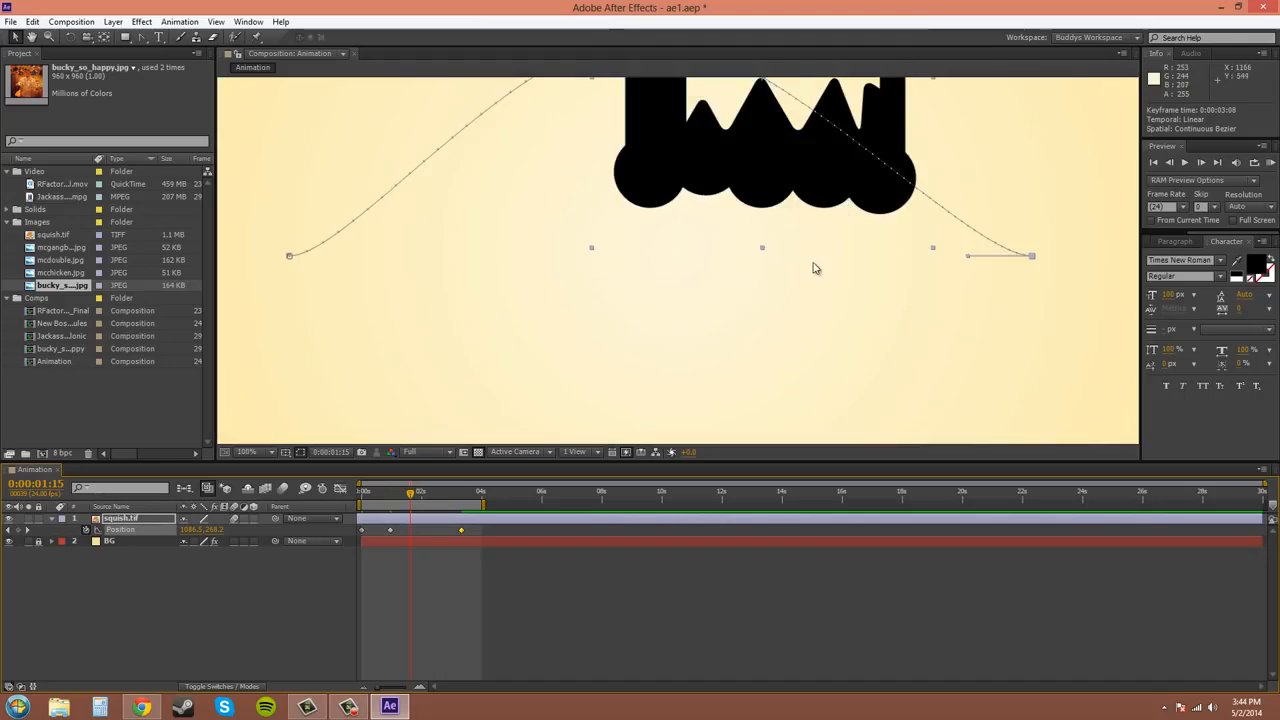
- Examine the squish.tif layer's motion path in the composition, comparing 100% and 200% magnification along the curve
scroll(814, 266, up, 3)
scroll(797, 409, up, 1)
scroll(909, 312, down, 1)
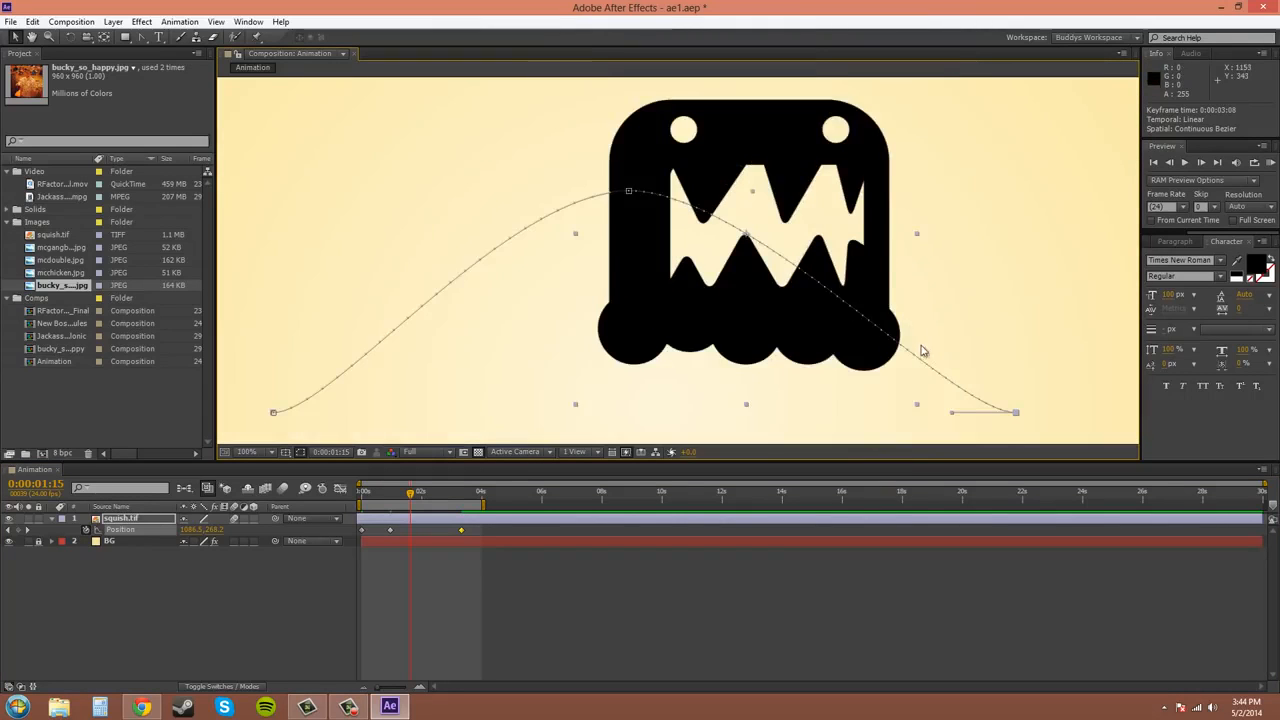
drag(888, 371, 938, 338)
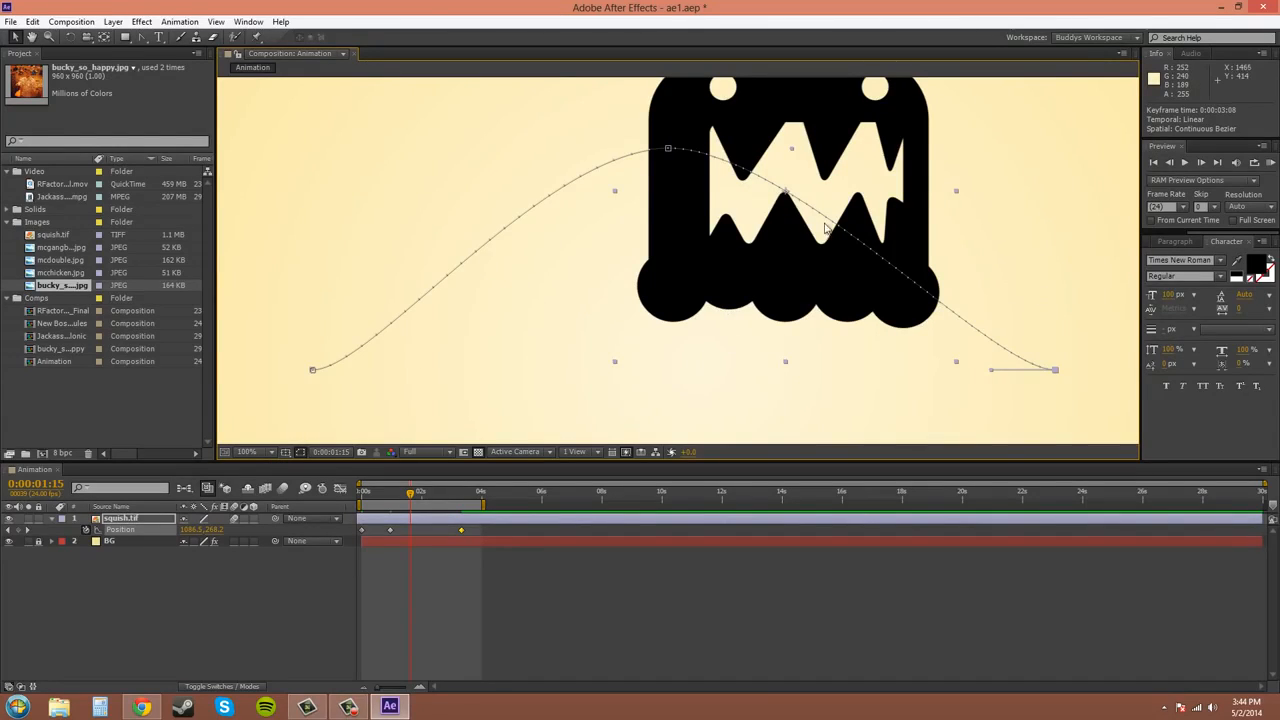
click(49, 37)
click(830, 272)
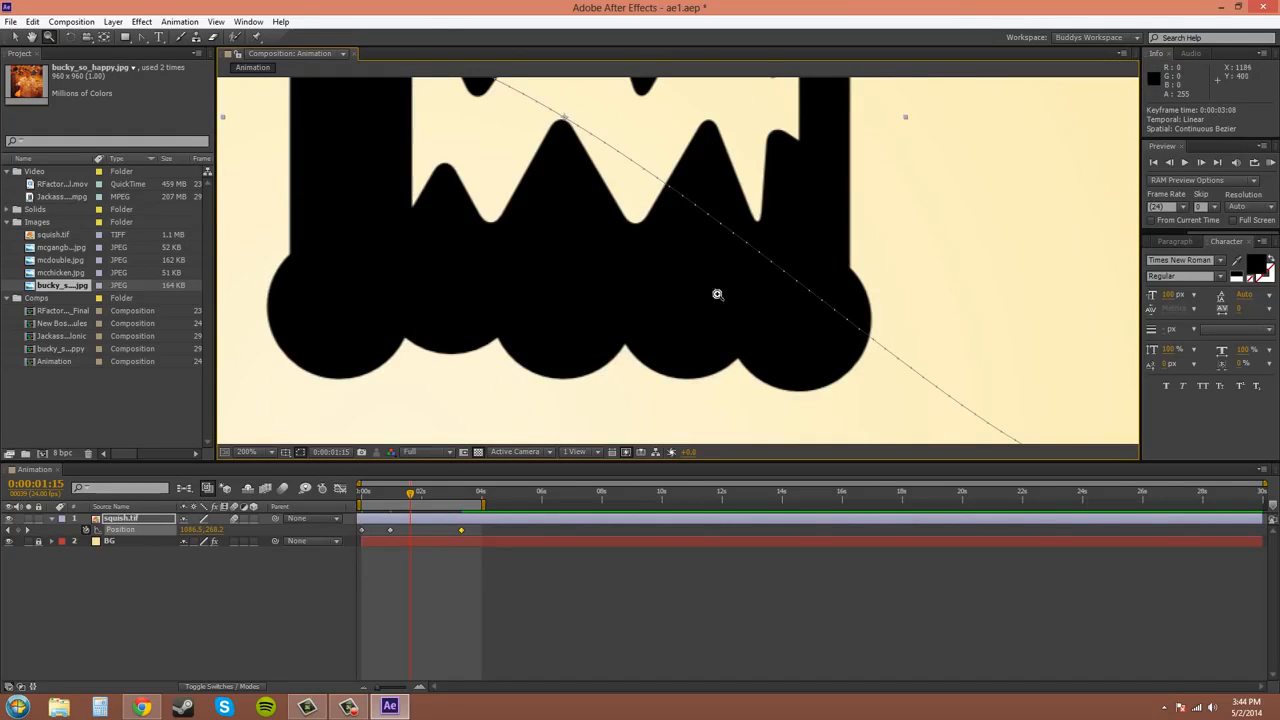
alt+click(743, 276)
click(15, 38)
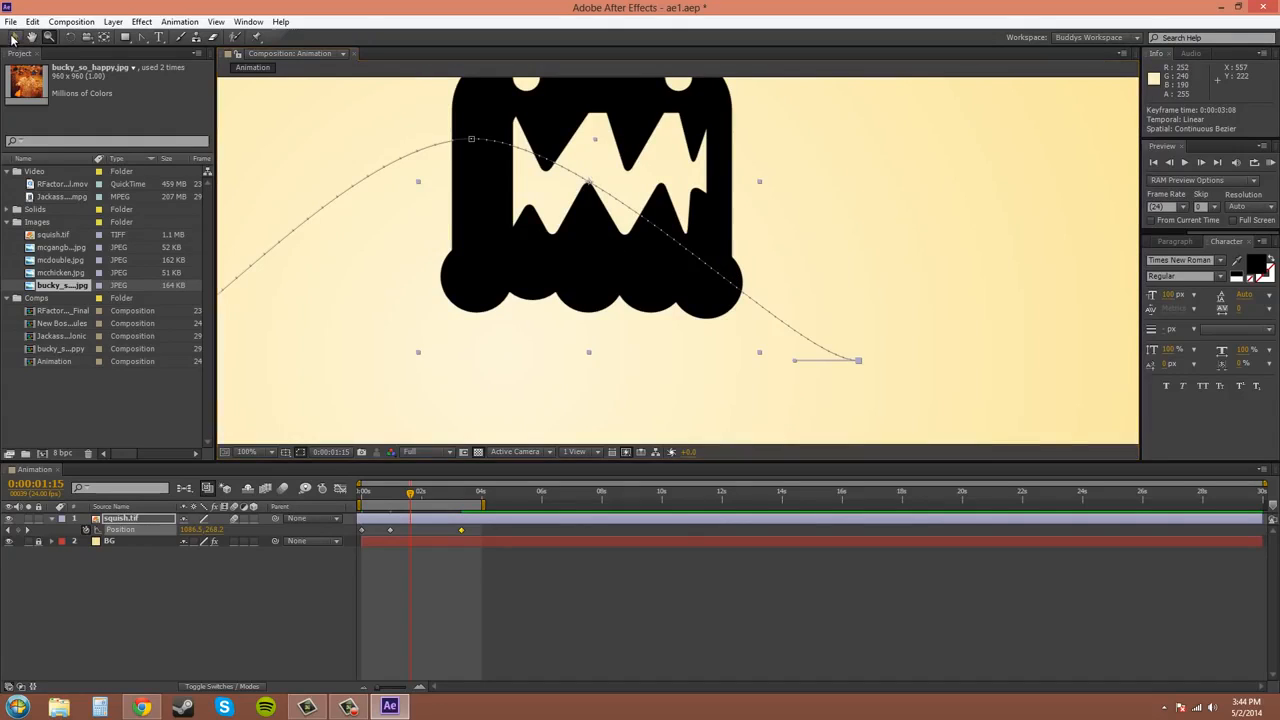
drag(835, 237, 984, 232)
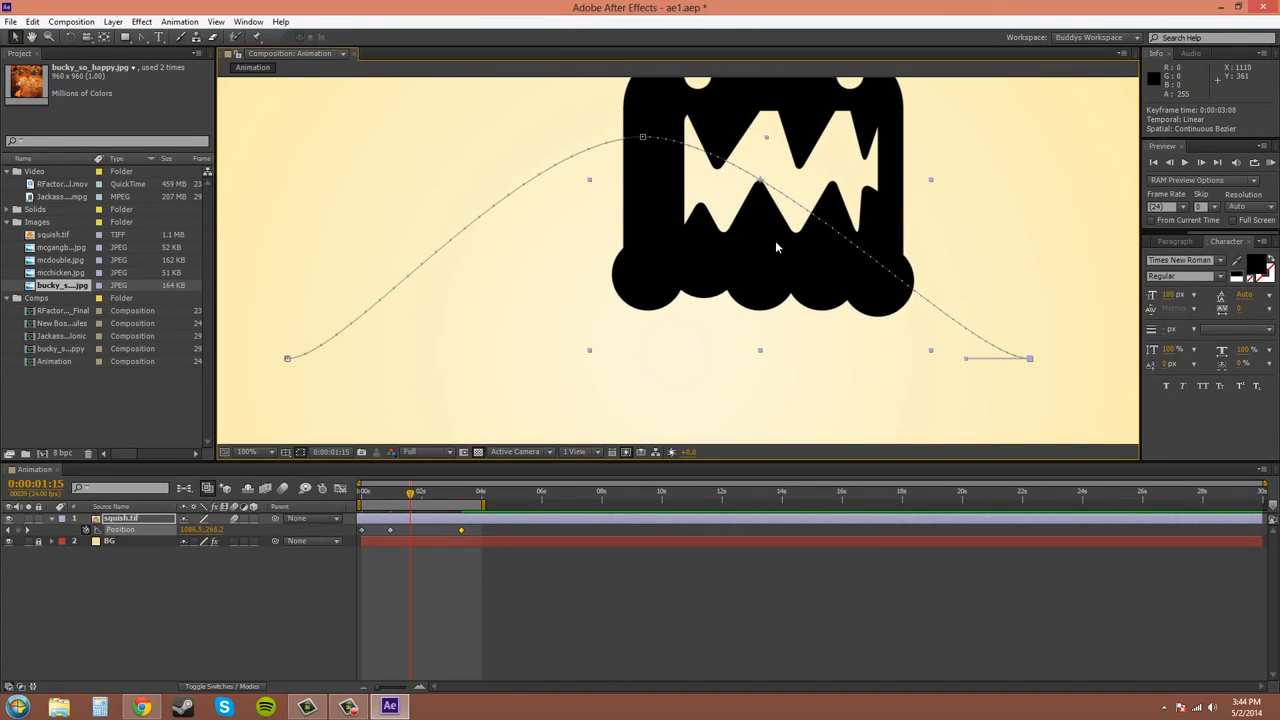
drag(775, 247, 635, 282)
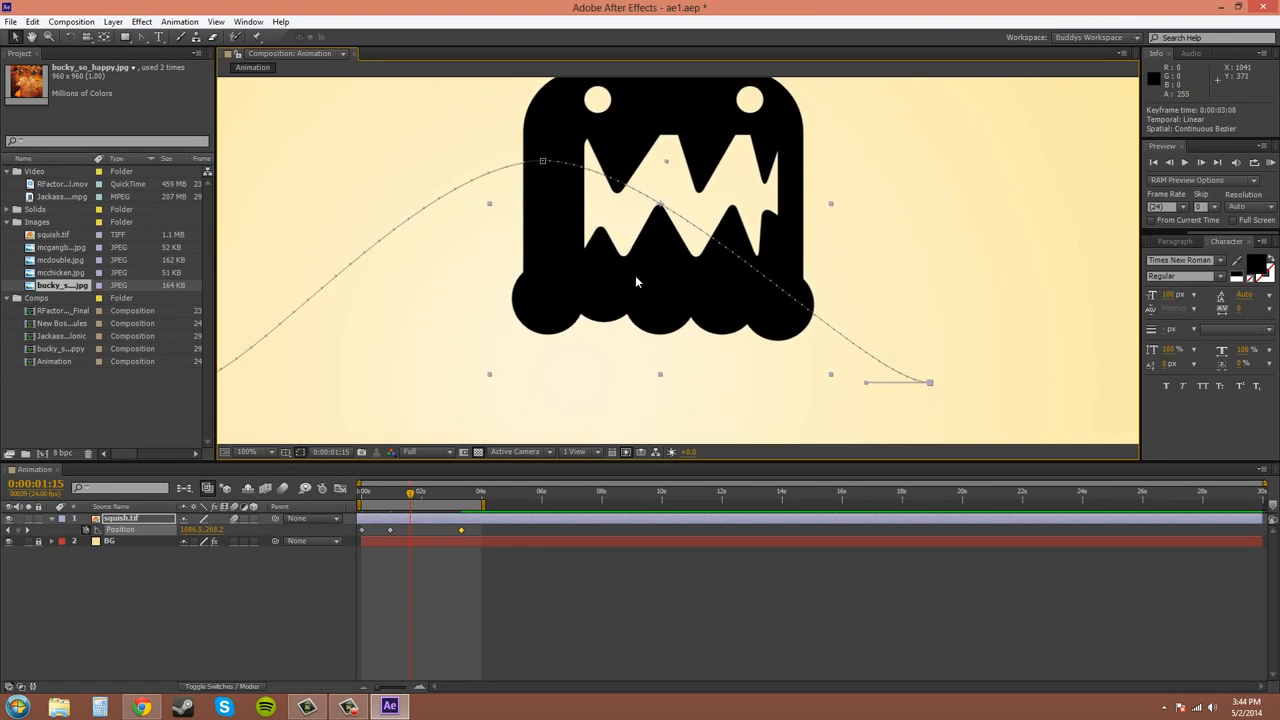
key(period)
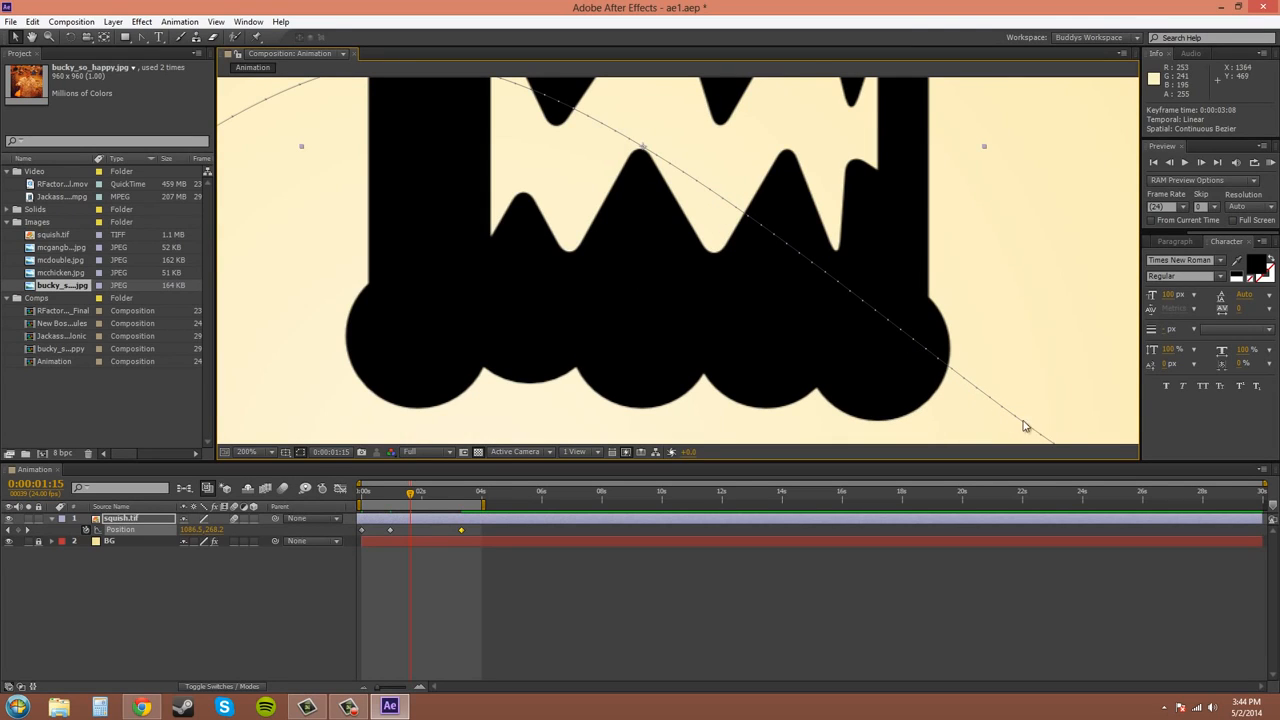
drag(624, 355, 1050, 400)
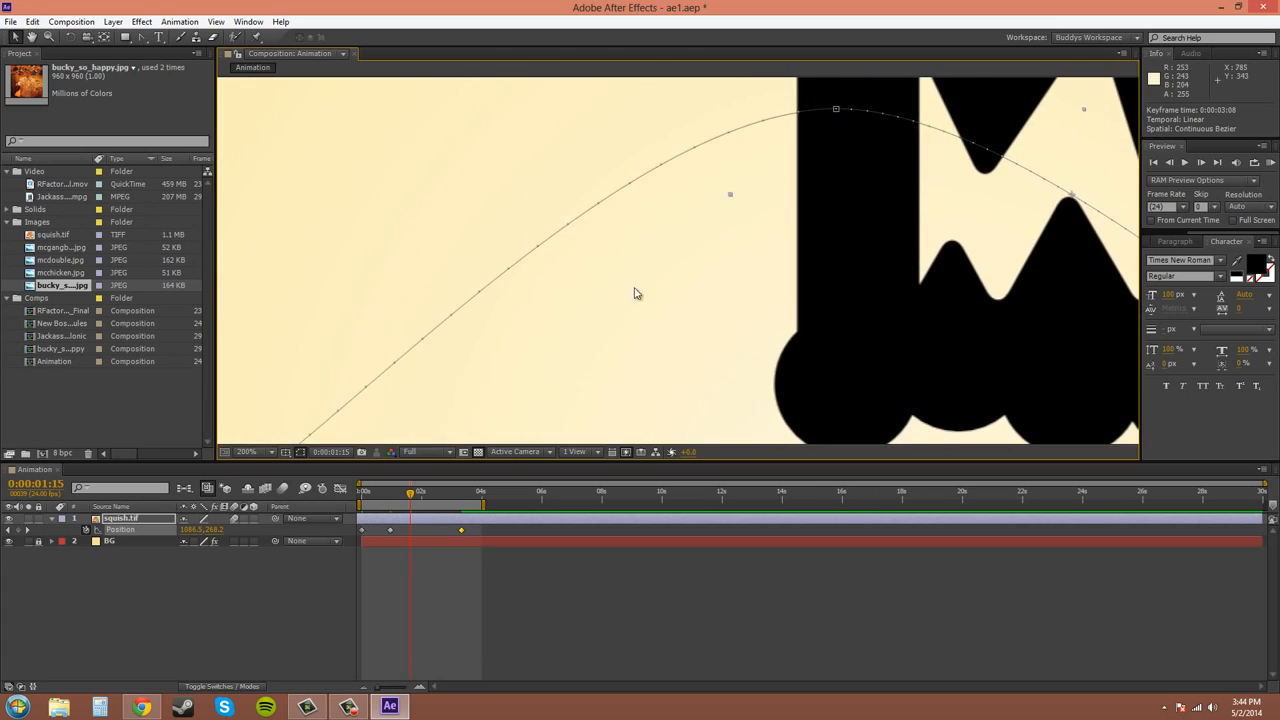
drag(642, 285, 815, 264)
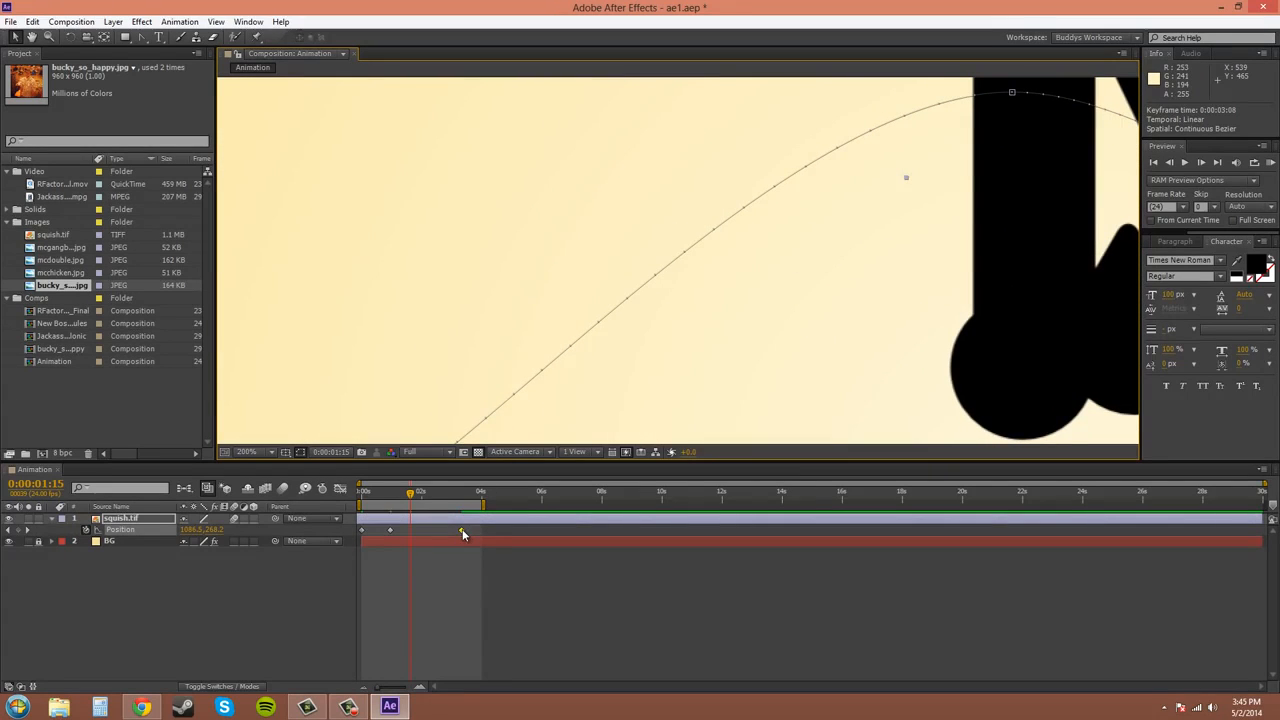
drag(870, 380, 640, 307)
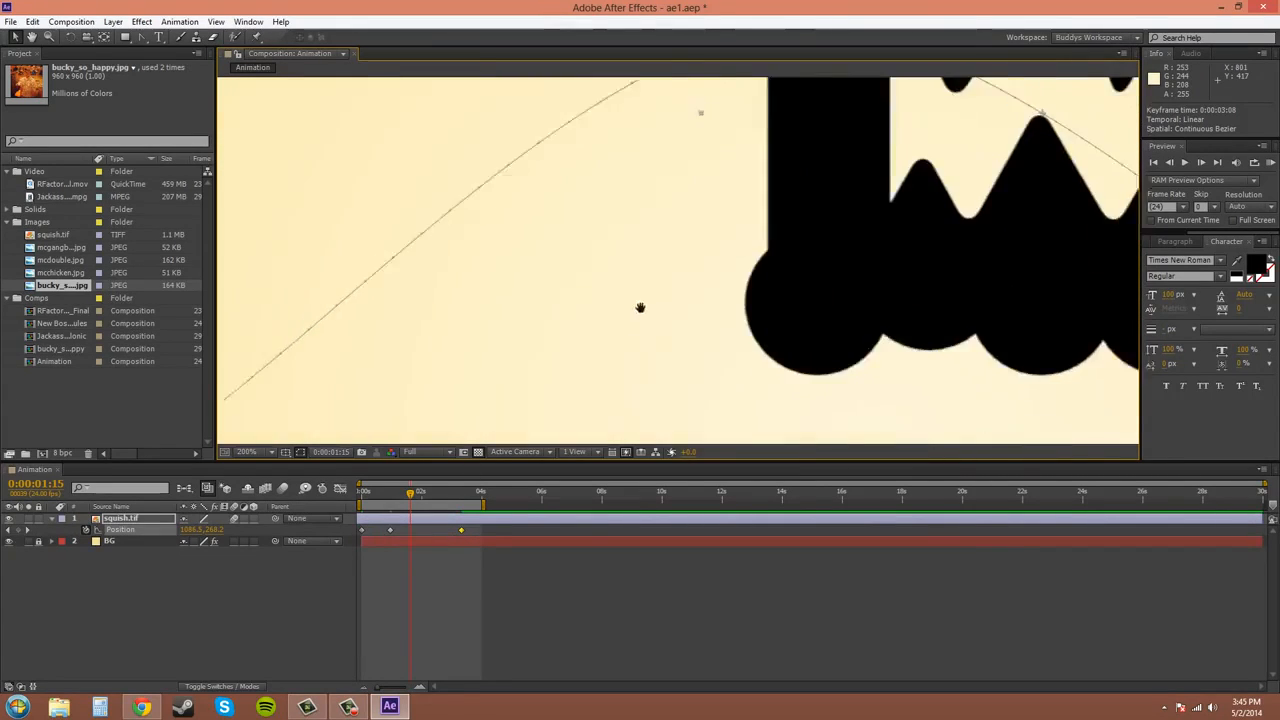
scroll(640, 307, down, 2)
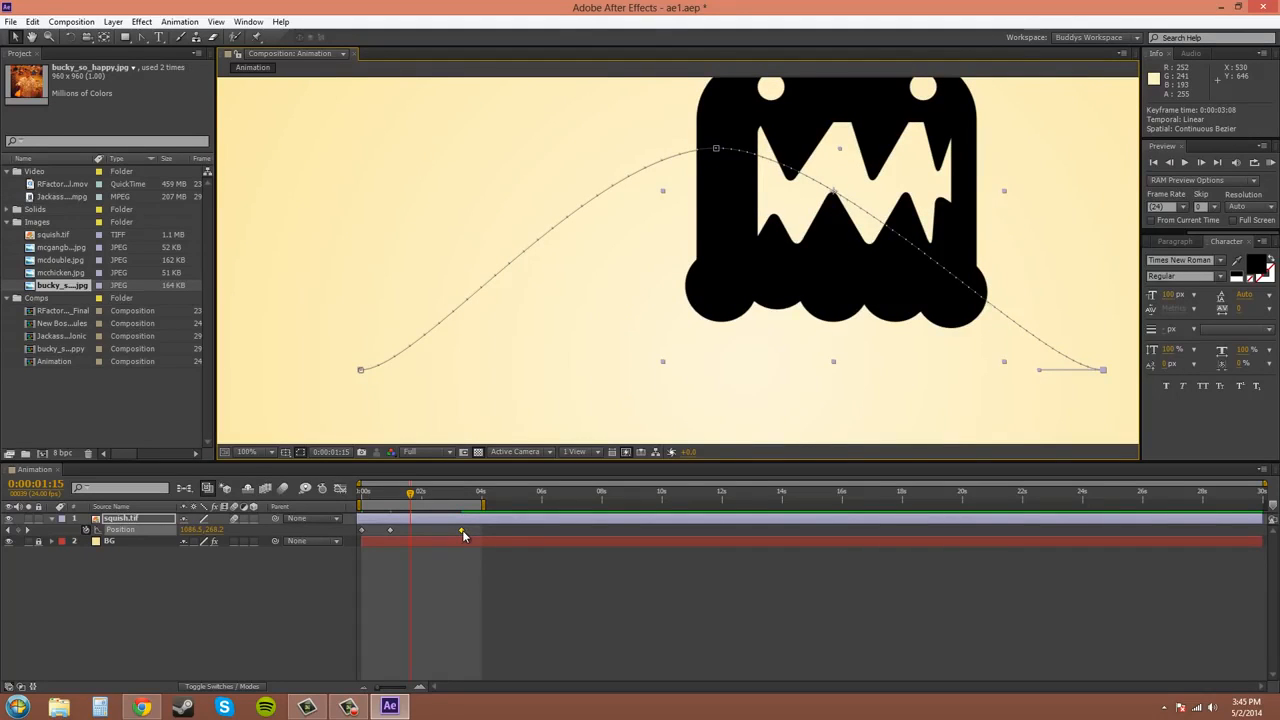
- Try the squish.tif layer's last Position keyframe at 0:00:01:15 and 0:00:02:14, and undo the last keyframe move
drag(462, 530, 416, 534)
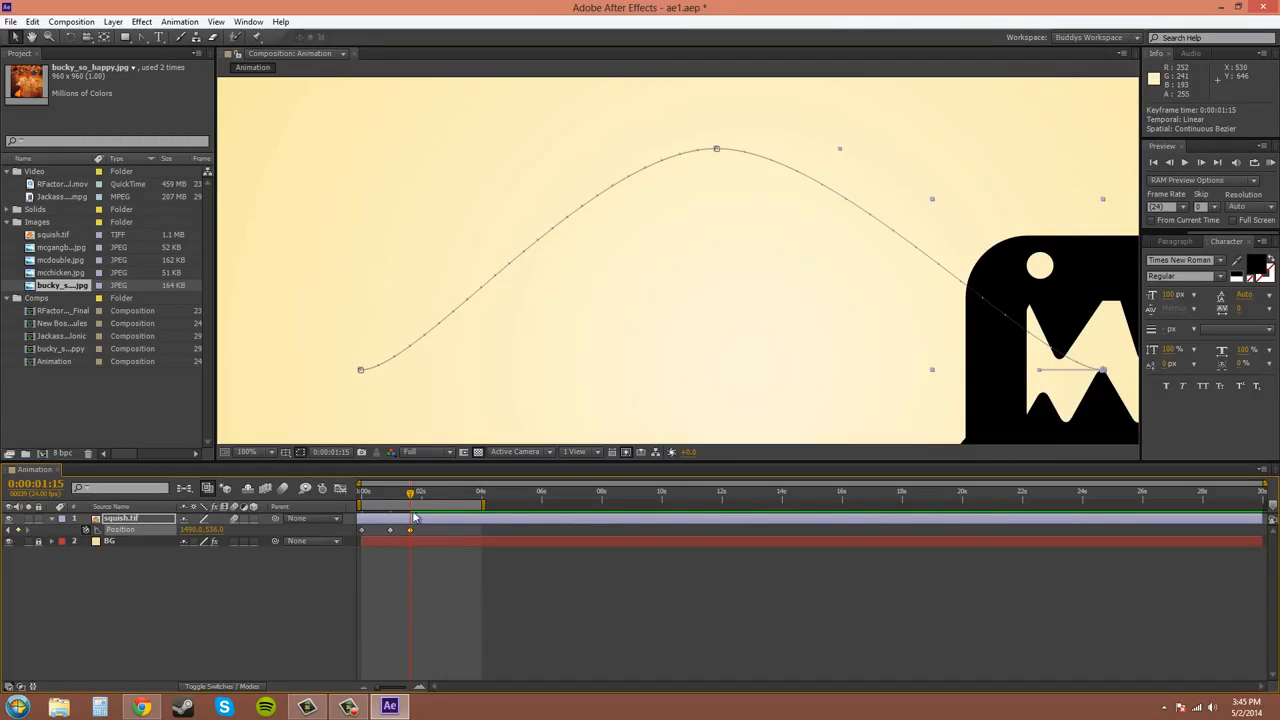
drag(412, 493, 439, 533)
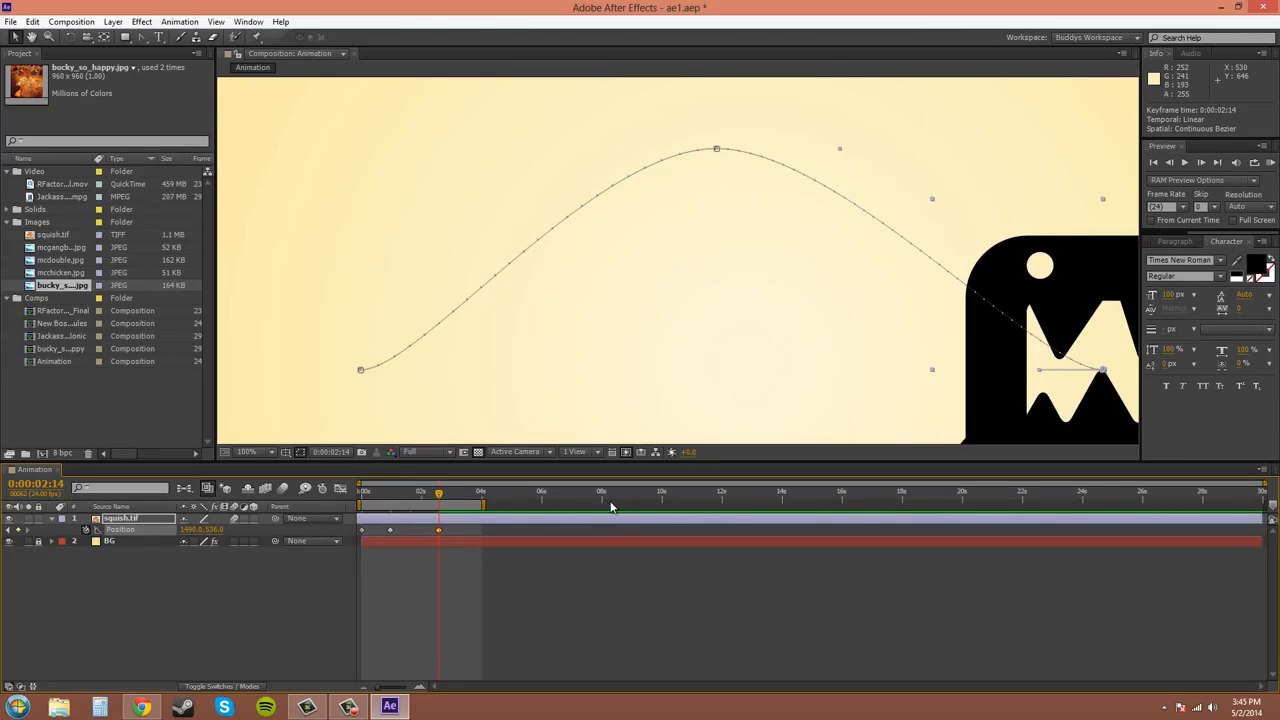
key(ctrl+z)
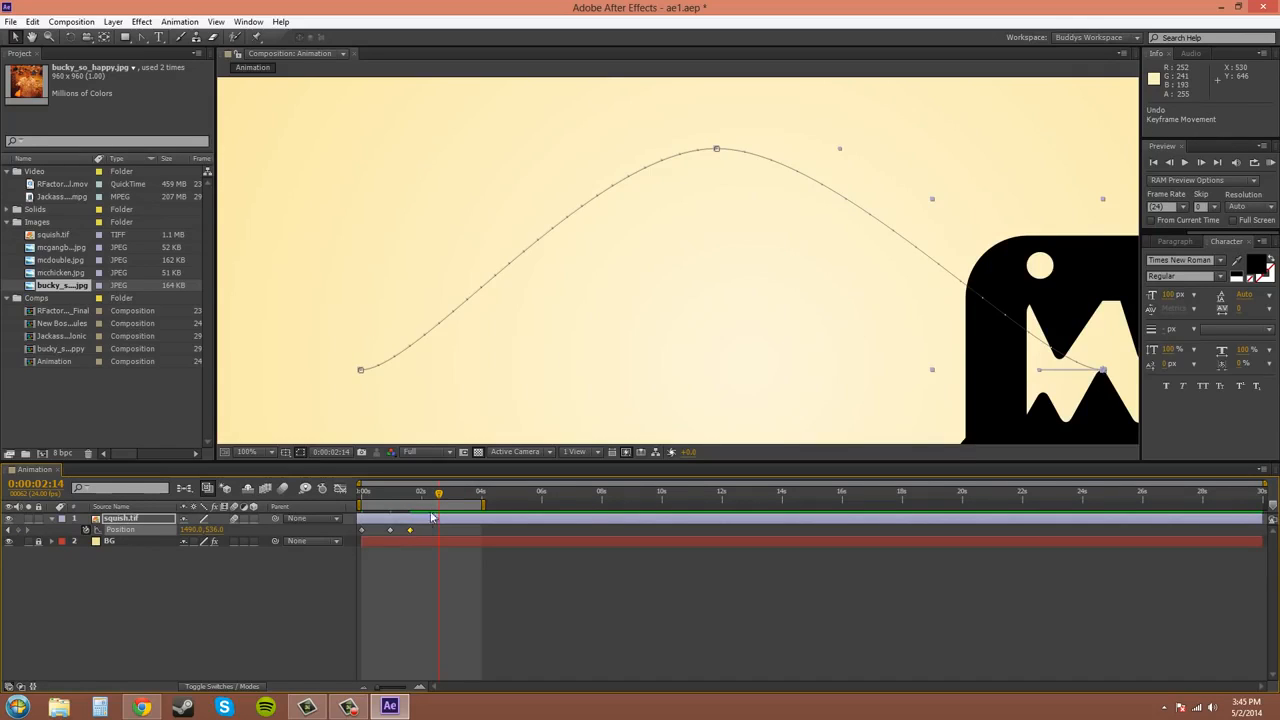
- Move the squish.tif layer's last Position keyframe to 0:00:02:00 on the timeline
drag(439, 498, 432, 497)
click(420, 495)
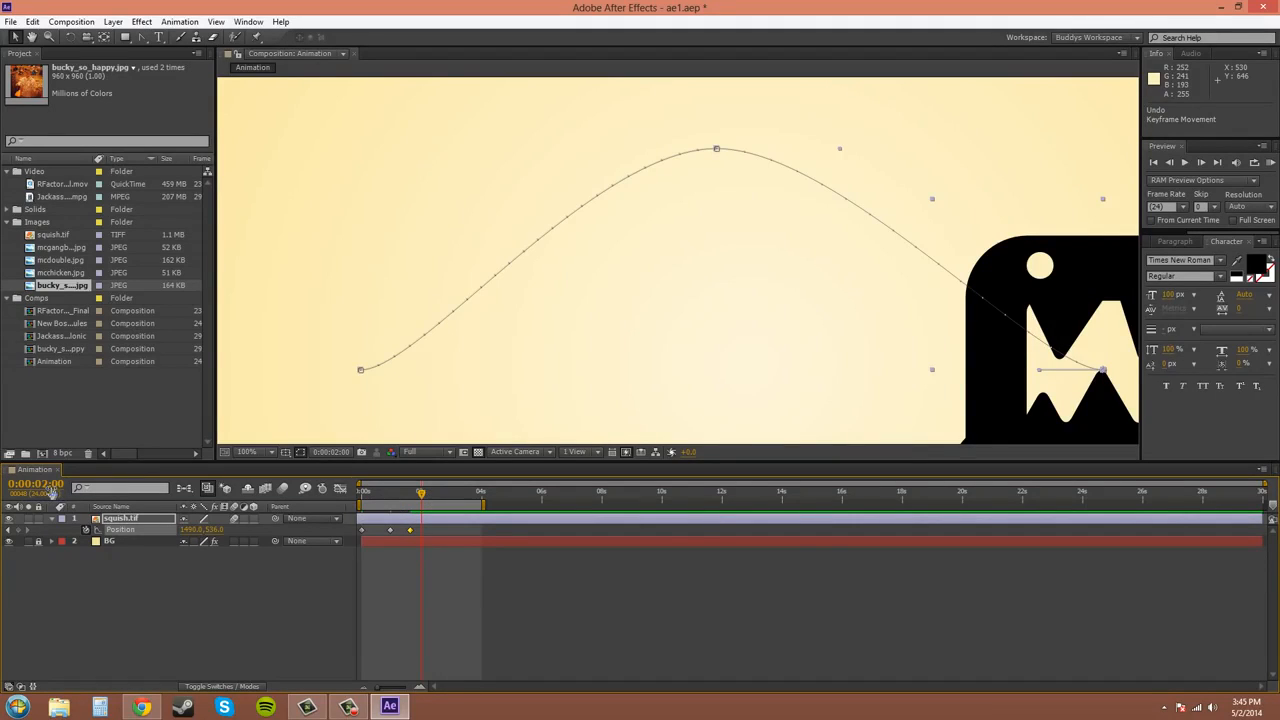
click(411, 530)
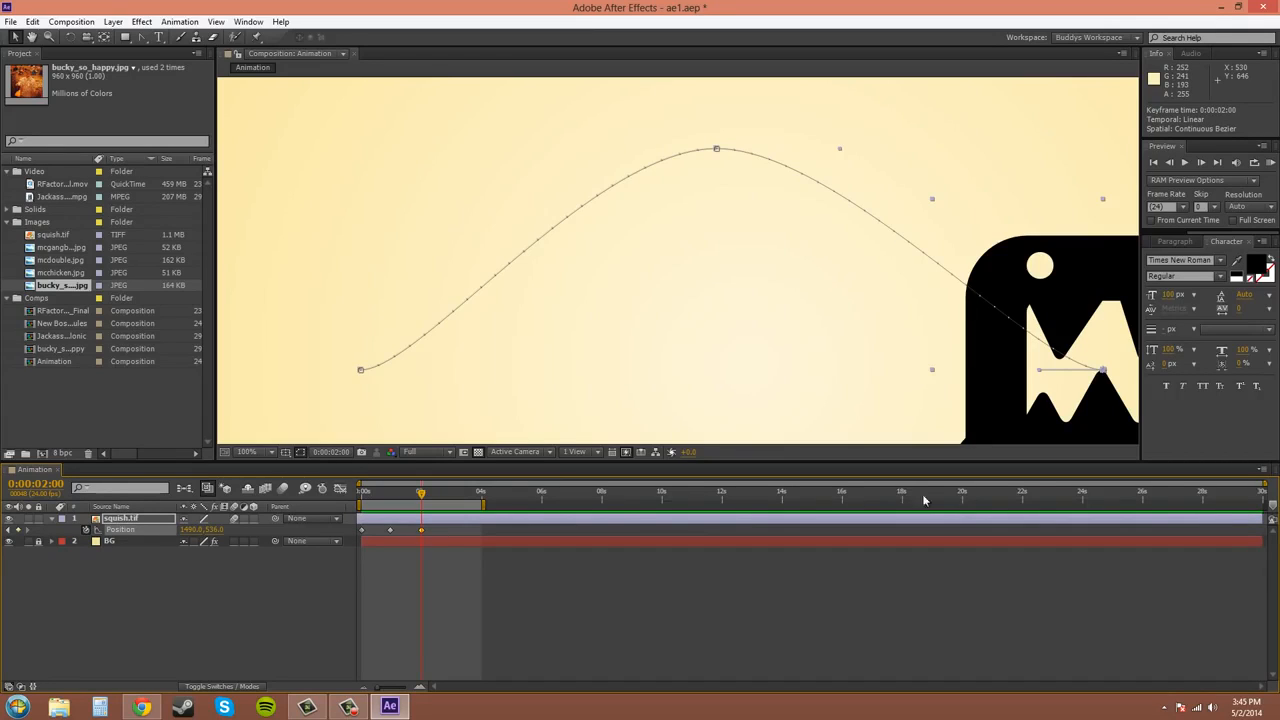
- With the current time at 0:00:00:00, move the end point of the squish.tif motion path to about 1498, 560
key(comma)
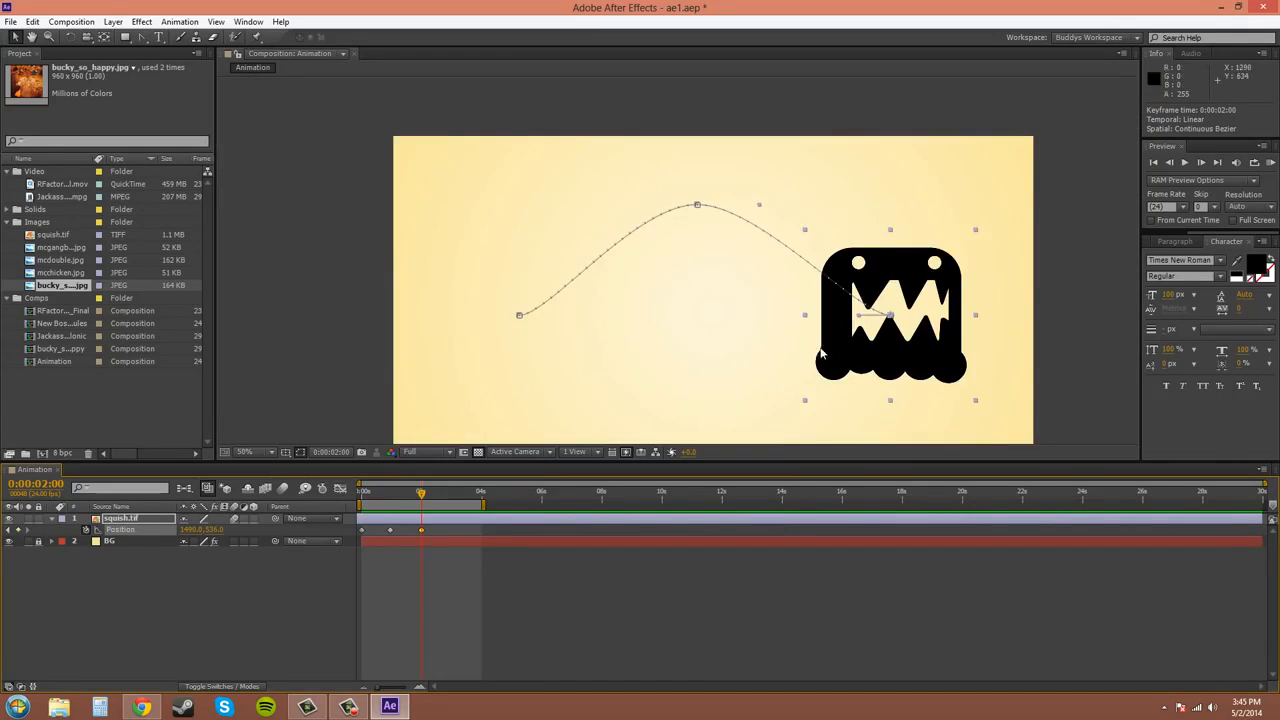
drag(740, 338, 714, 294)
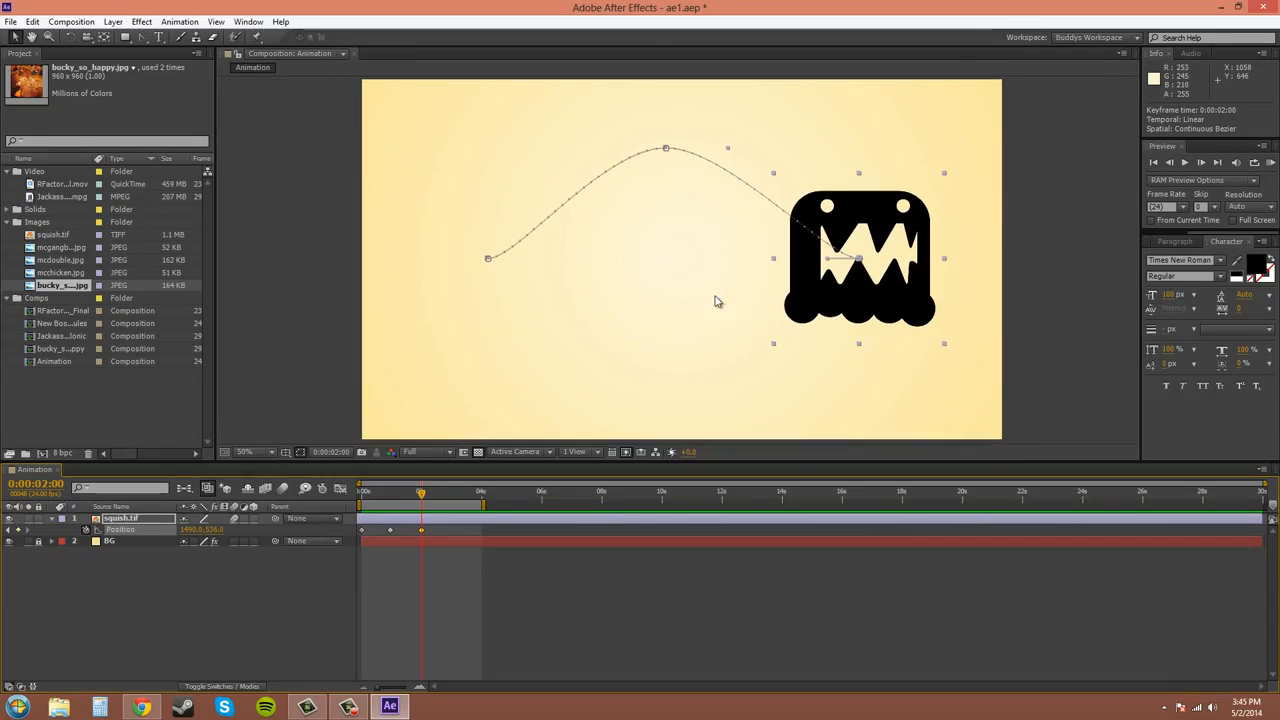
drag(421, 497, 350, 507)
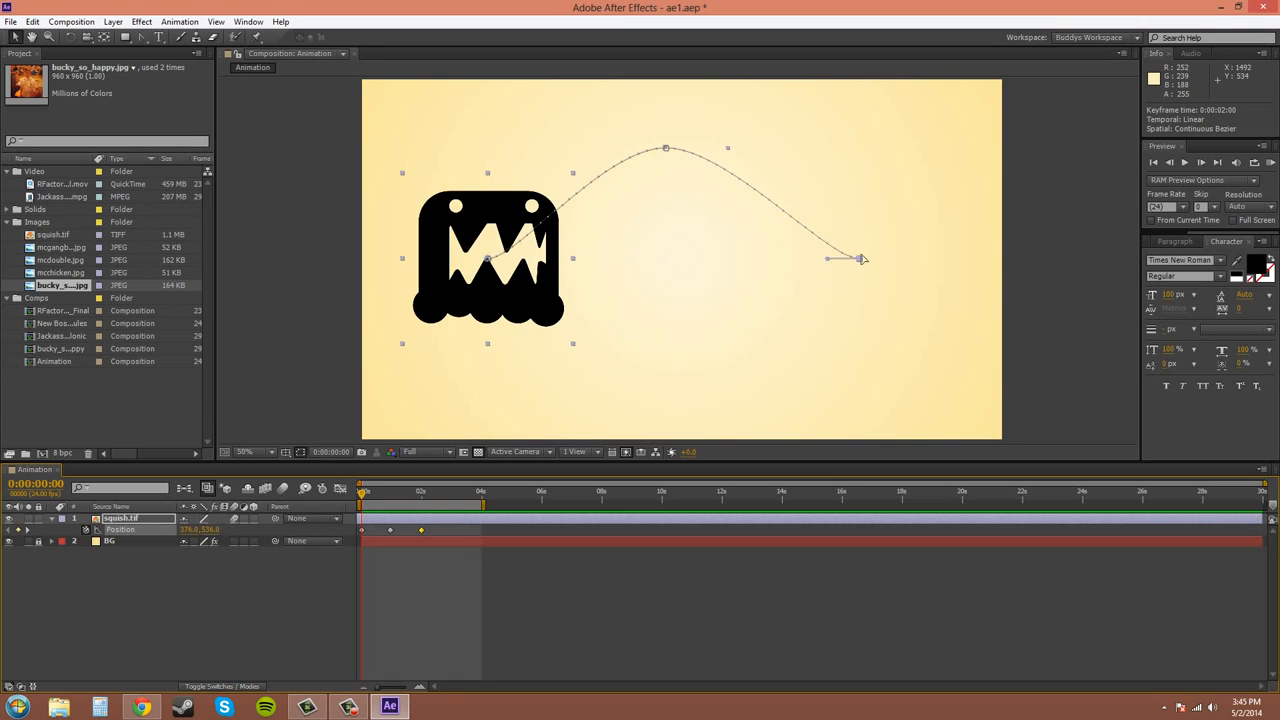
mouse_move(862, 260)
mouse_down()
mouse_move(906, 170)
mouse_move(885, 262)
mouse_move(831, 294)
mouse_move(740, 297)
mouse_move(817, 303)
mouse_move(871, 183)
mouse_move(903, 157)
mouse_move(914, 223)
mouse_move(862, 267)
mouse_up()
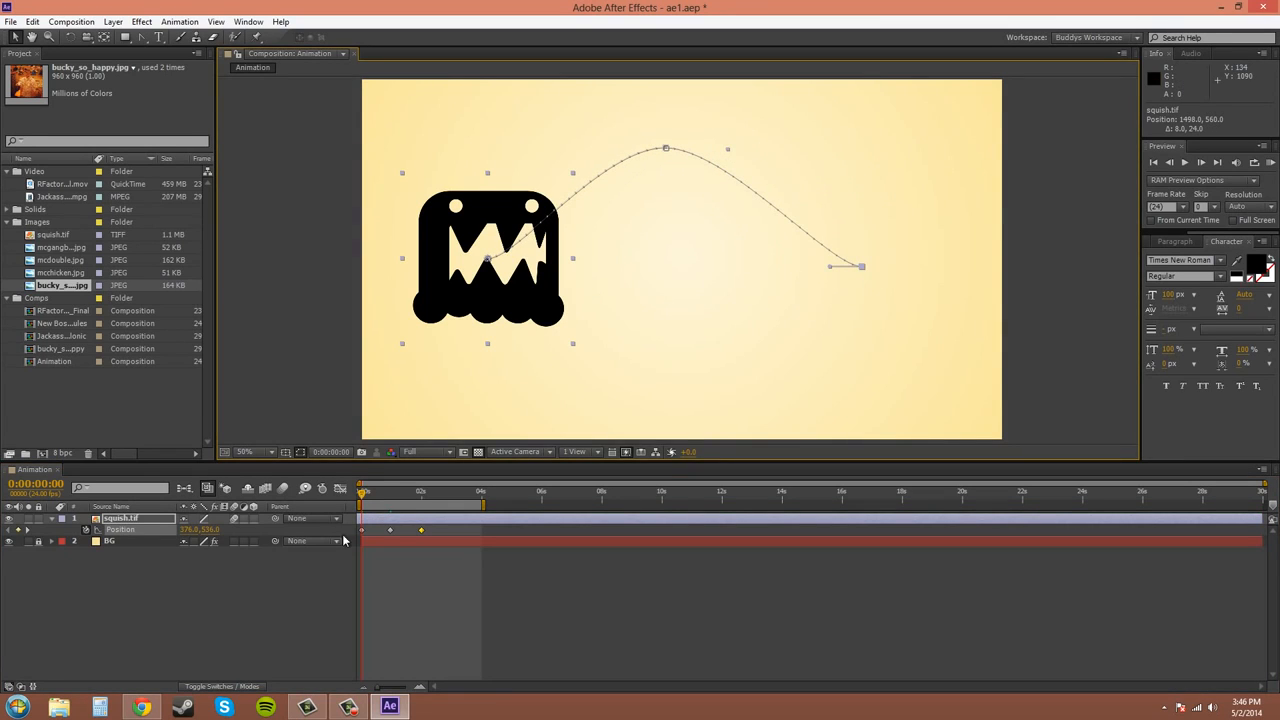
- Try repositioning the squish.tif layer at 0:00:02:00 to about 1370, 558, undo the position changes, and return to 0:00:00:00
drag(365, 495, 421, 497)
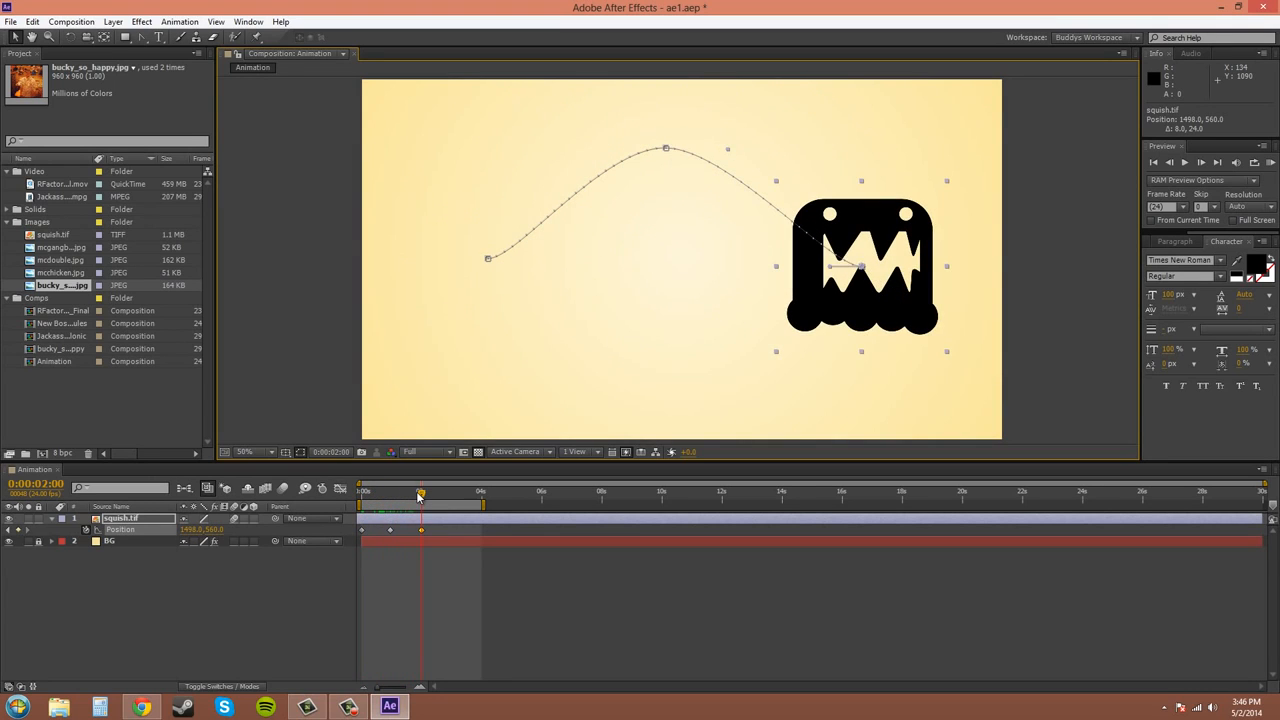
drag(861, 270, 803, 277)
drag(189, 520, 172, 548)
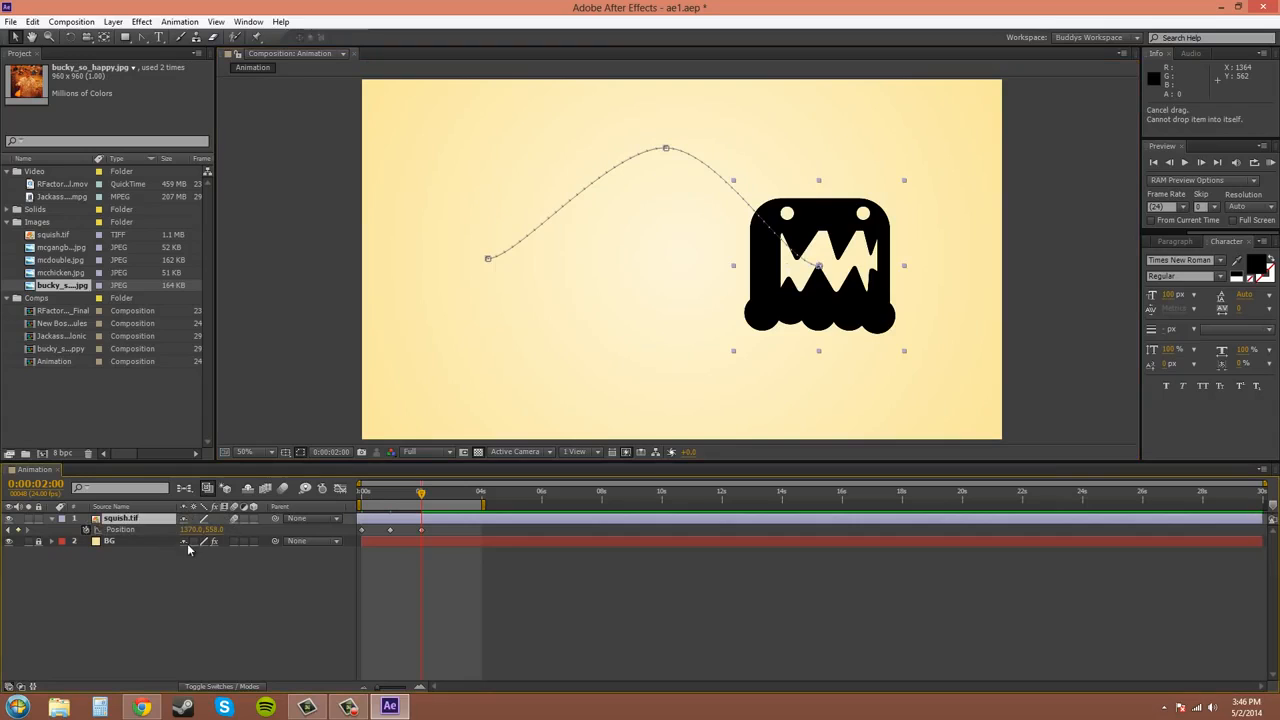
drag(816, 272, 851, 240)
key(ctrl+z)
key(ctrl+z)
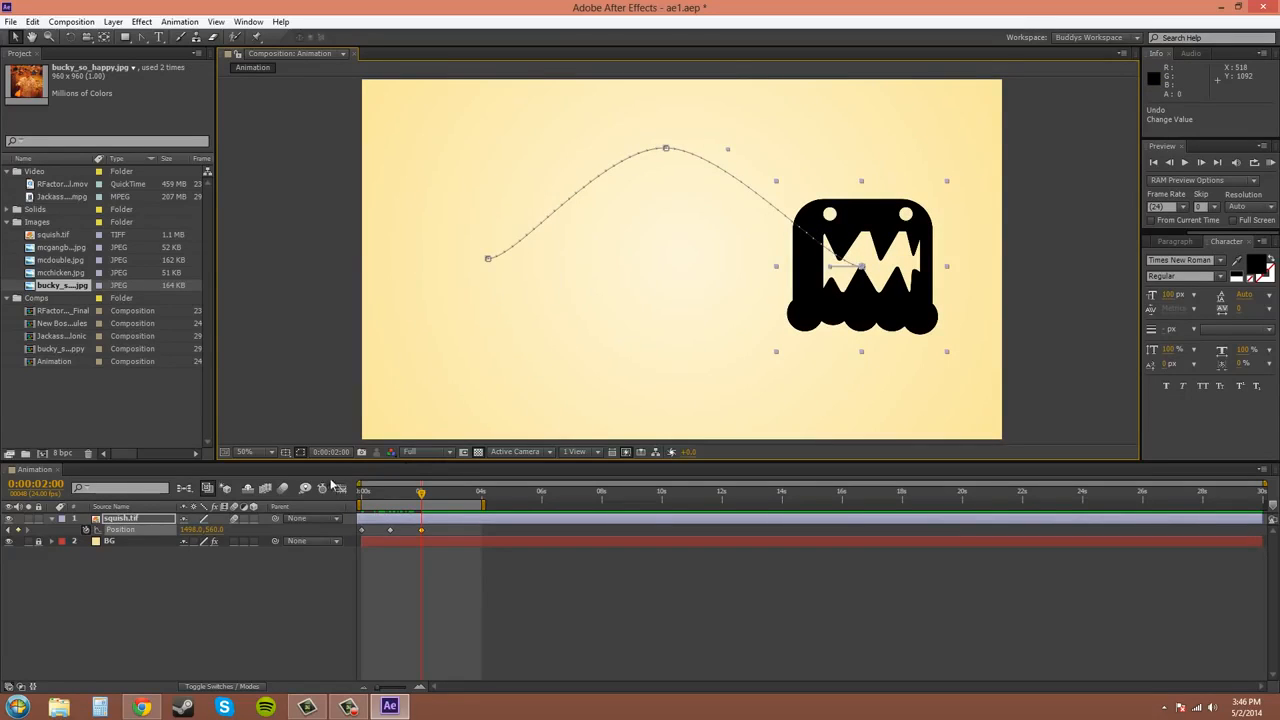
key(Home)
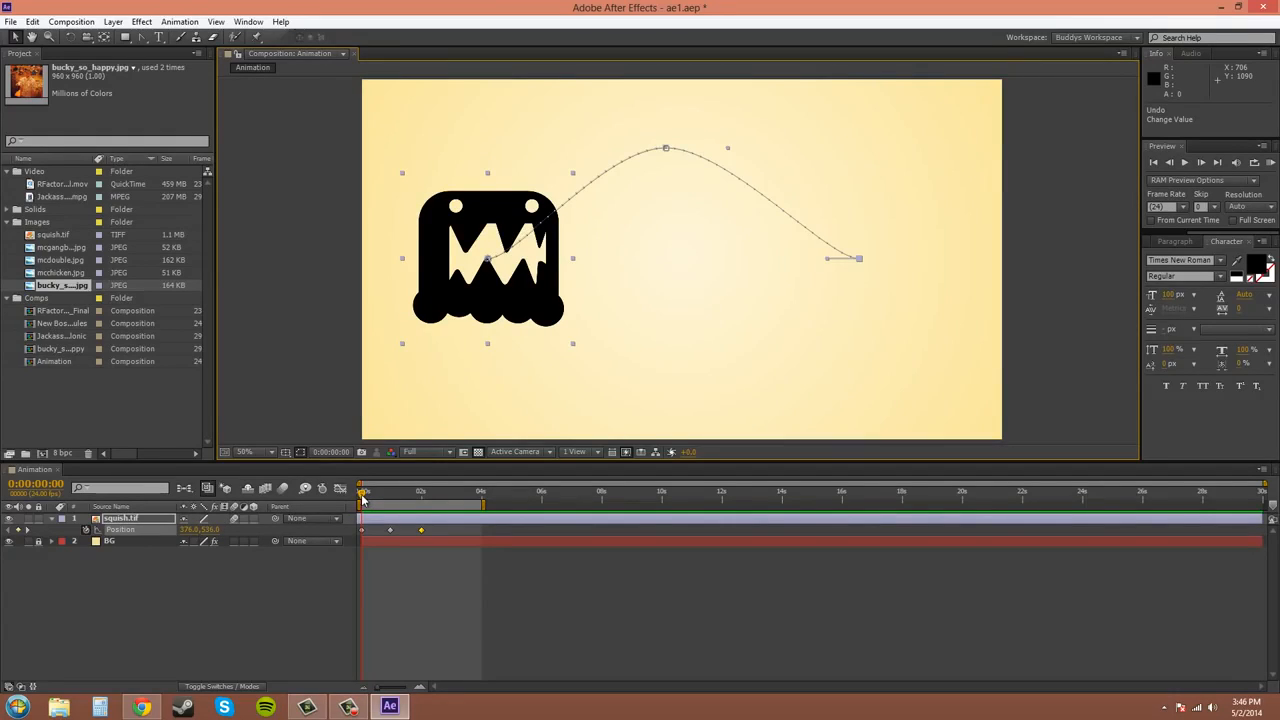
- Try adjusting the squish.tif layer's X and Y position values at 0:00:02:00, including Y at 614, and undo the changes
drag(363, 498, 420, 502)
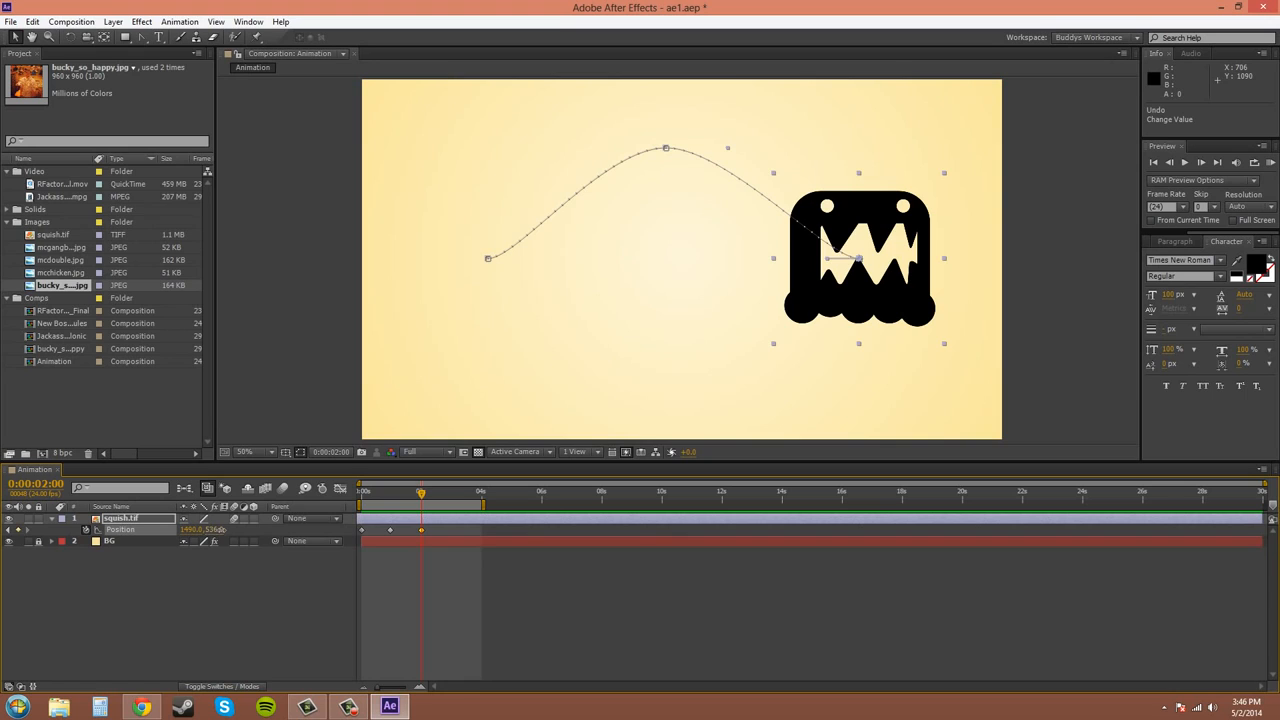
drag(221, 530, 254, 541)
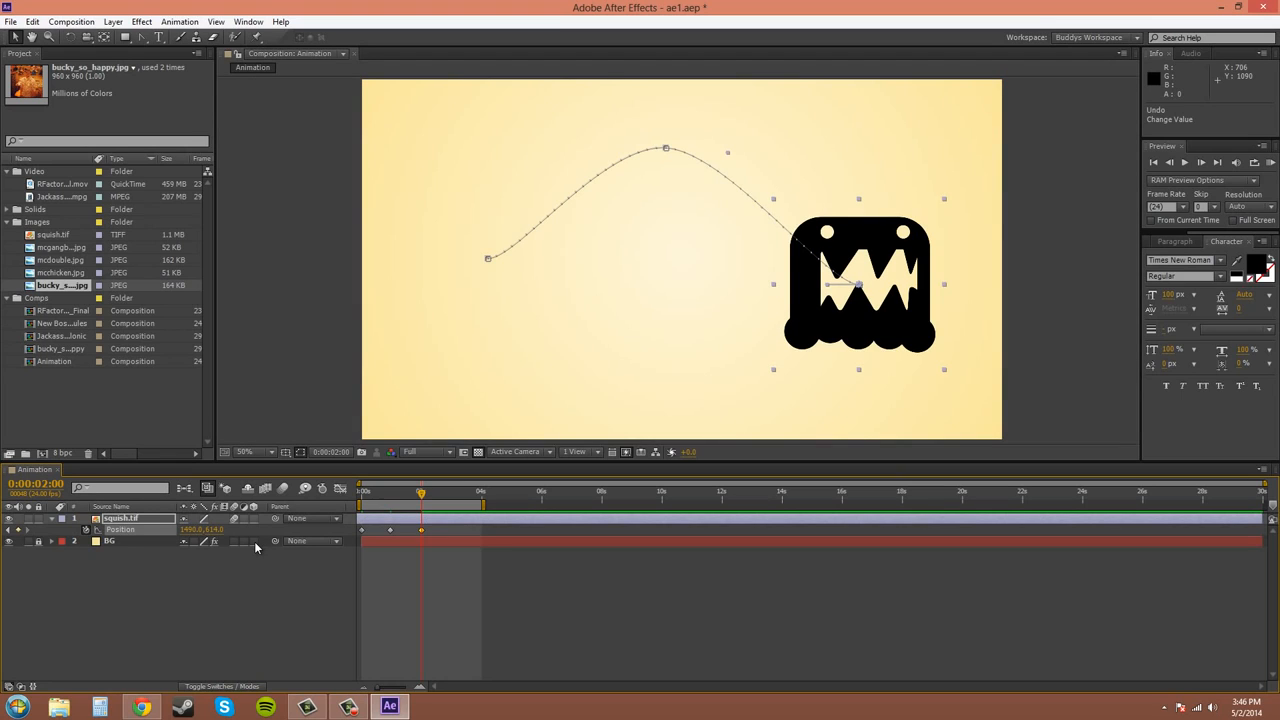
key(ctrl+z)
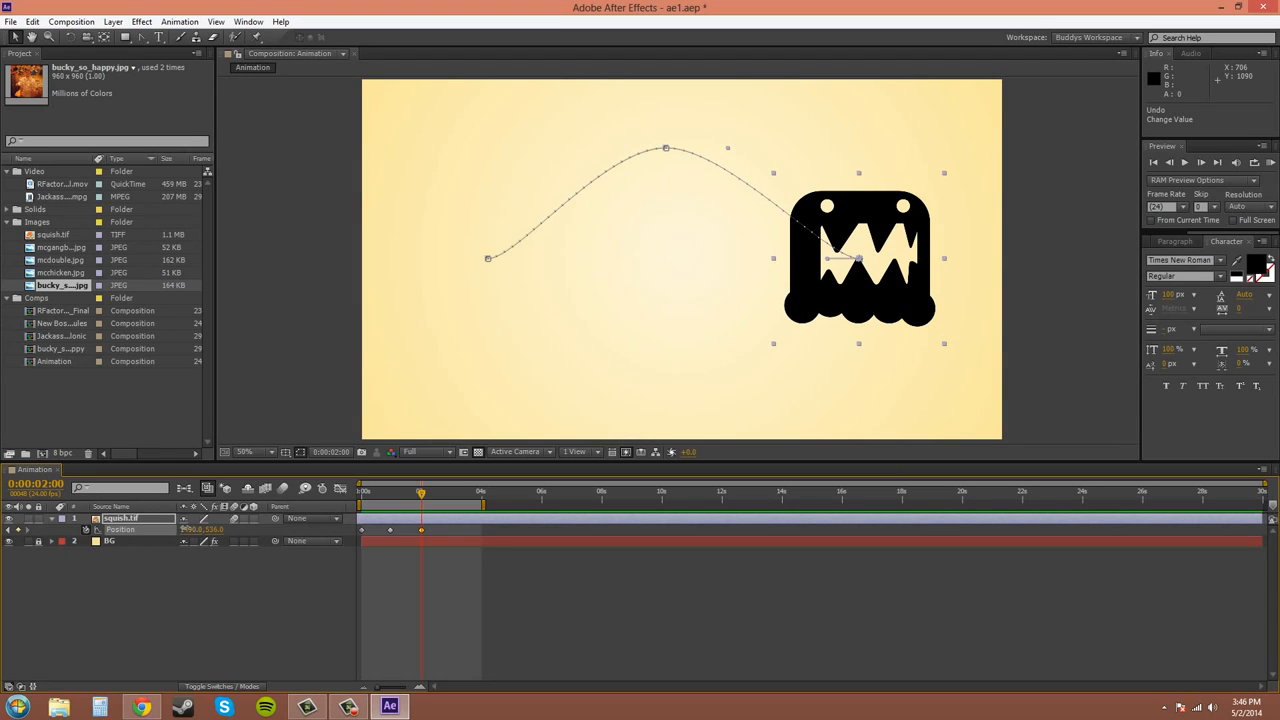
mouse_move(185, 527)
mouse_down()
mouse_move(15, 553)
mouse_move(400, 580)
mouse_move(130, 575)
mouse_move(171, 546)
mouse_up()
drag(214, 530, 226, 530)
key(ctrl+z)
- Try Y position values of 700 and 1006 for the squish.tif keyframe at 0:00:02:00, undoing each change
click(215, 531)
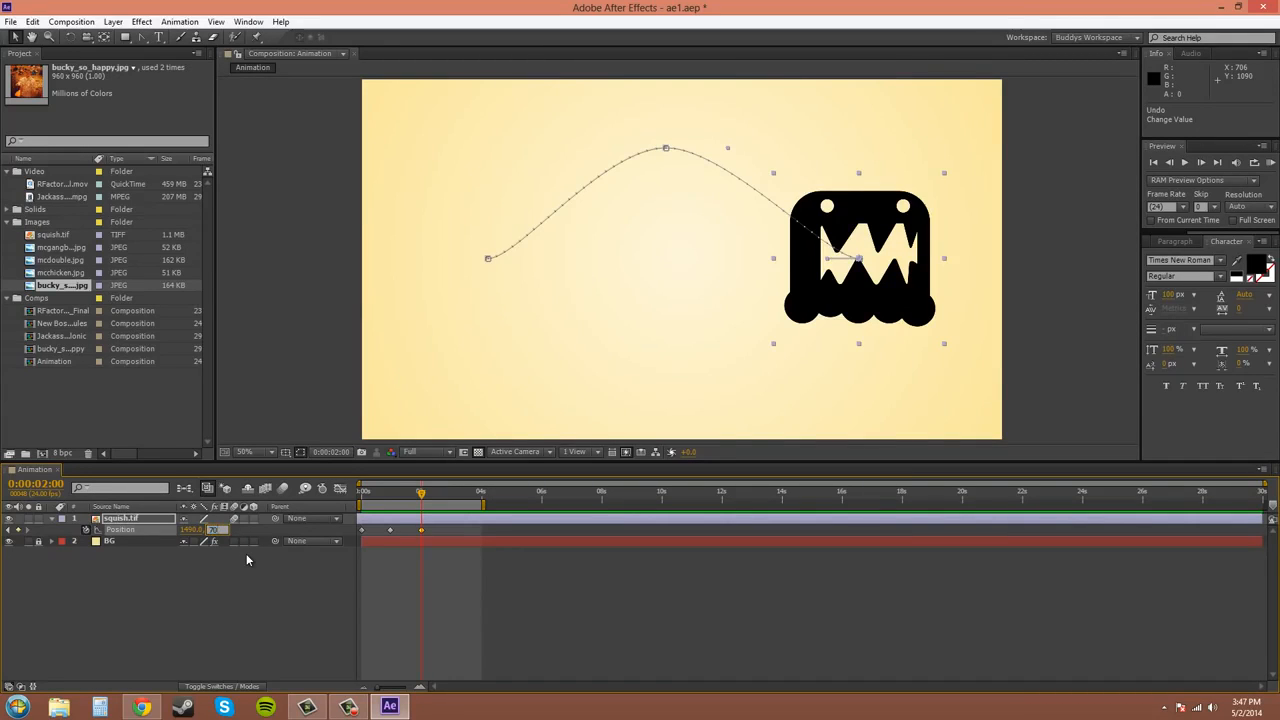
text(700)
key(Return)
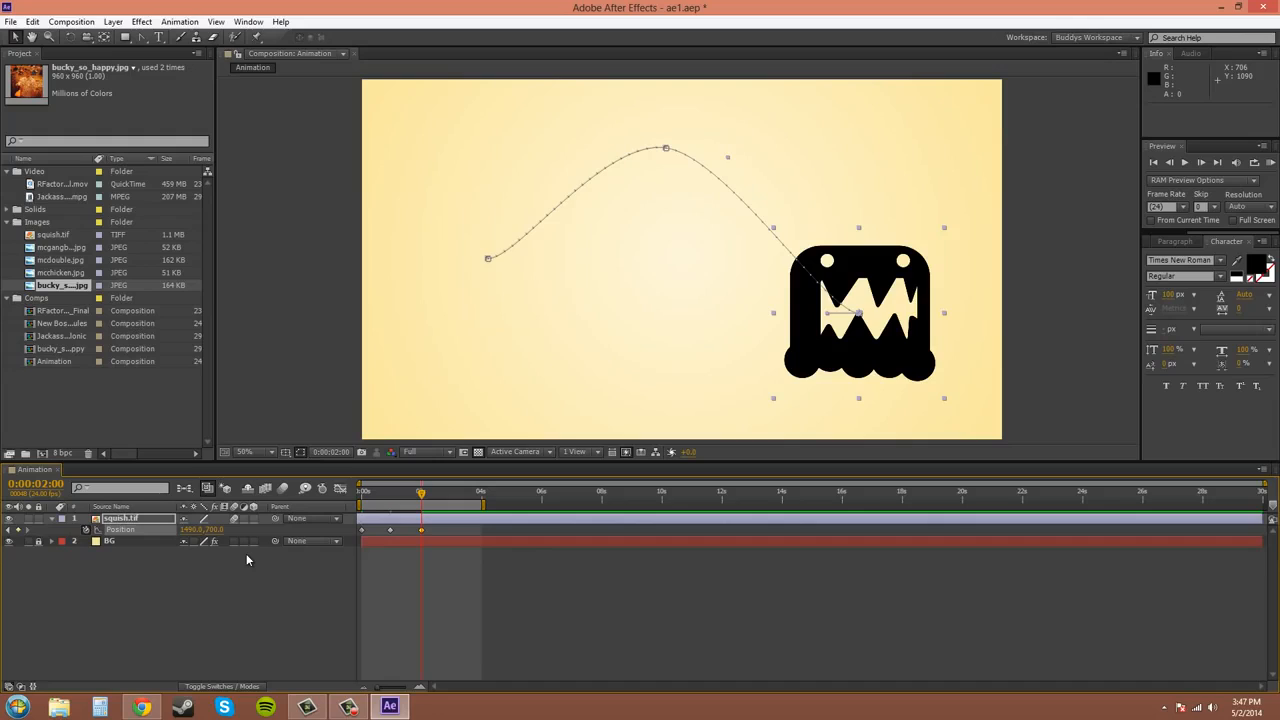
key(ctrl+z)
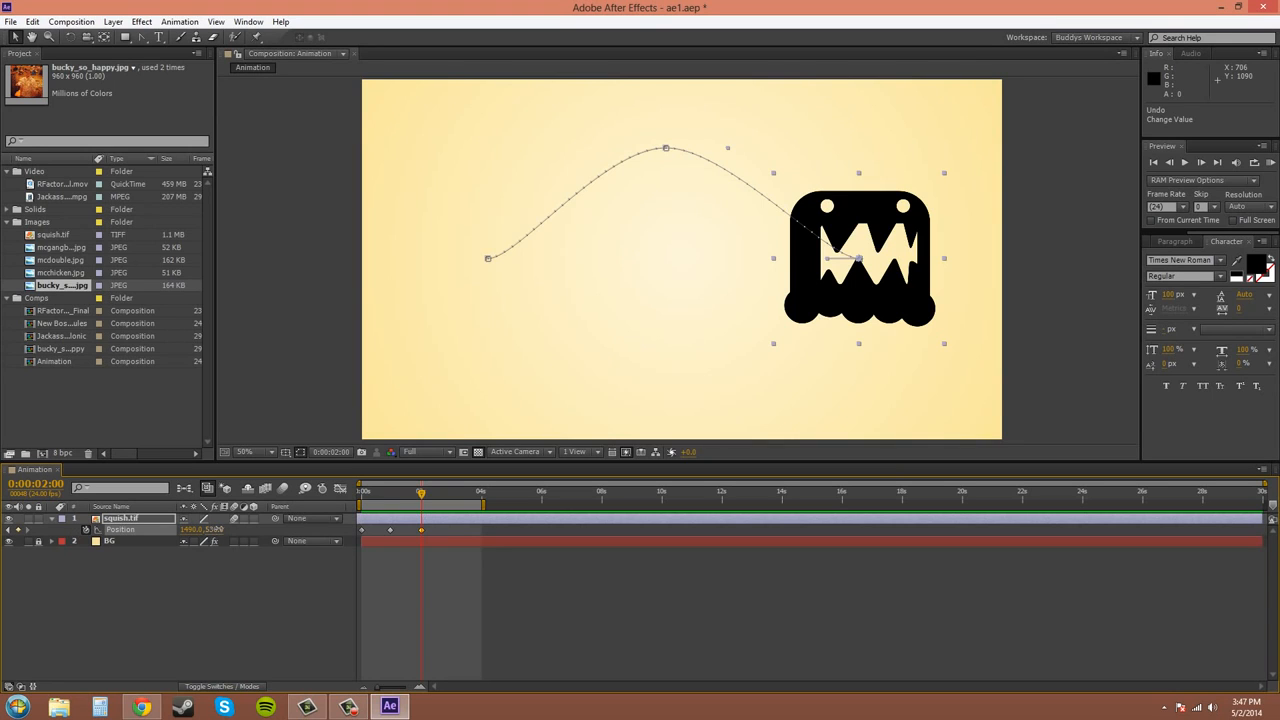
drag(218, 529, 292, 557)
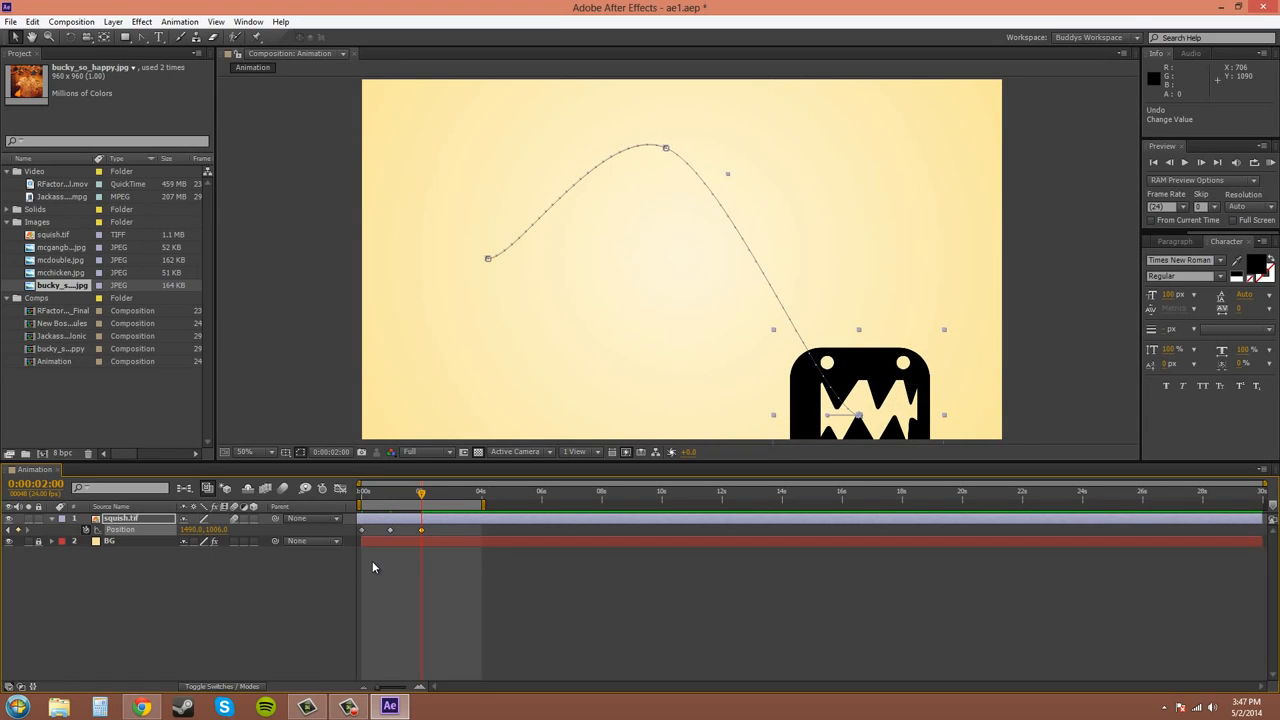
key(ctrl+z)
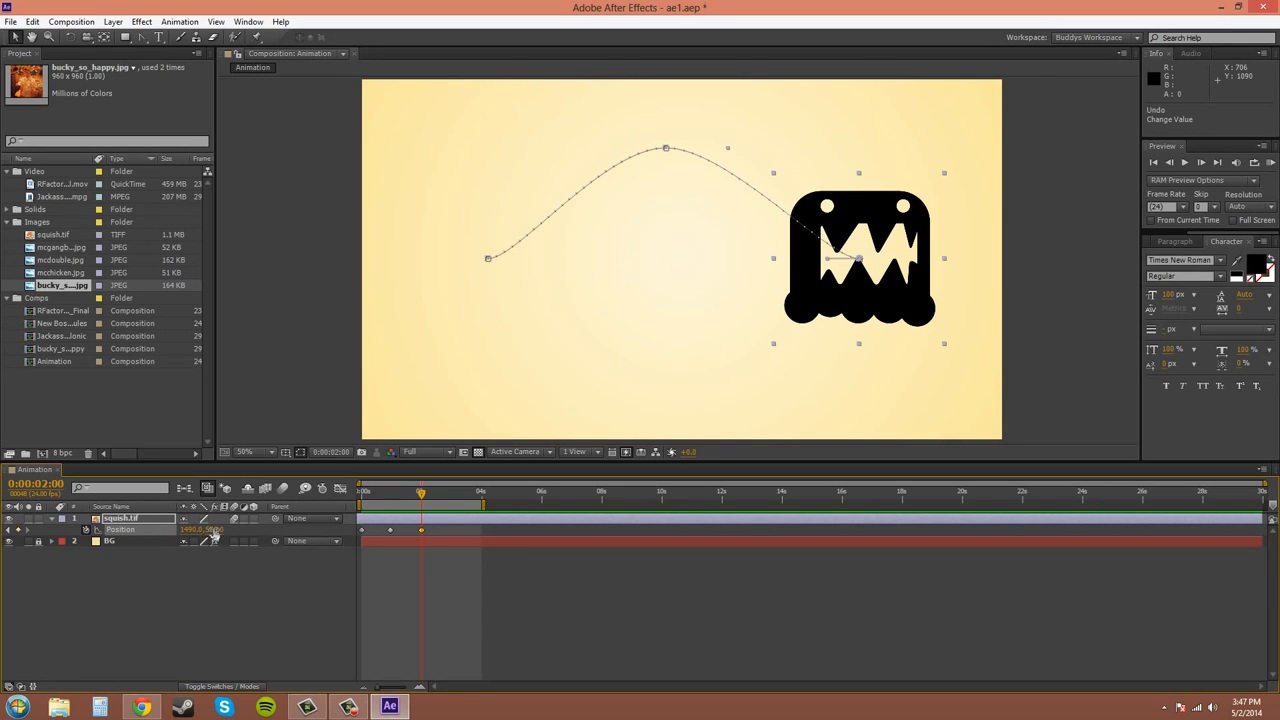
- Try moving the squish.tif keyframe at 0:00:02:00 to position 1622, 444, and undo both value changes
drag(215, 536, 211, 539)
drag(190, 536, 298, 539)
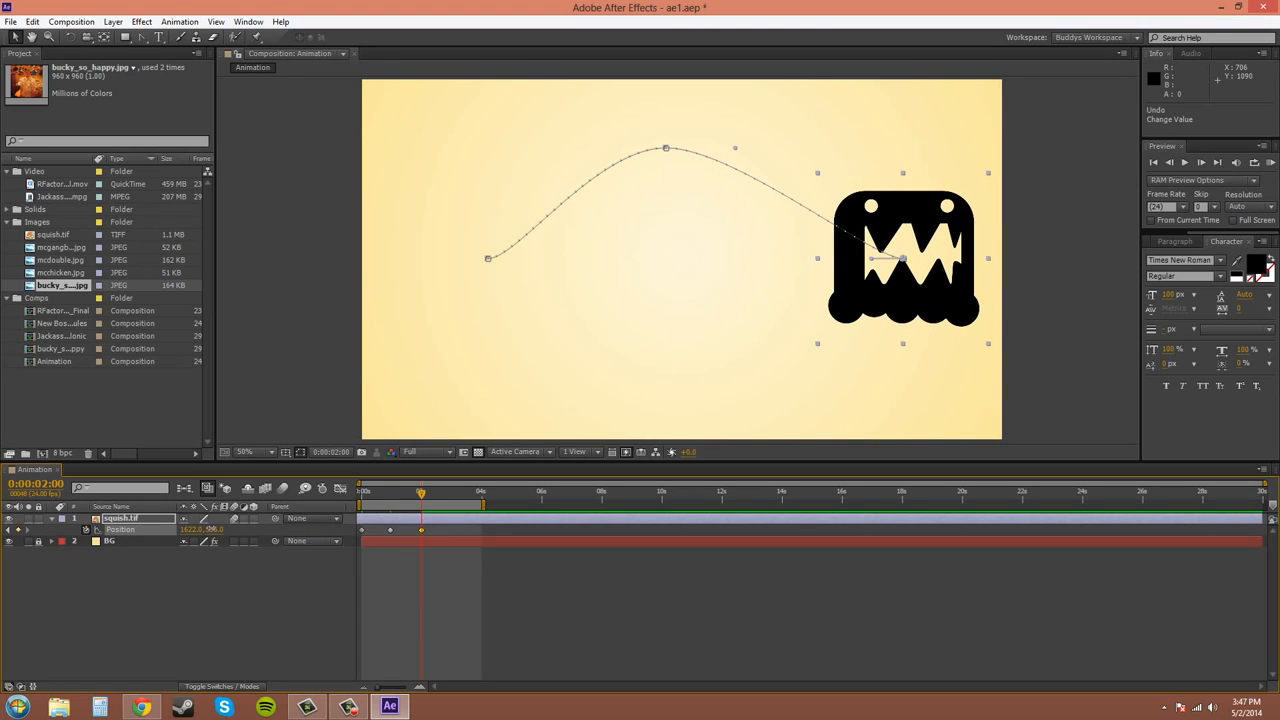
drag(207, 530, 162, 549)
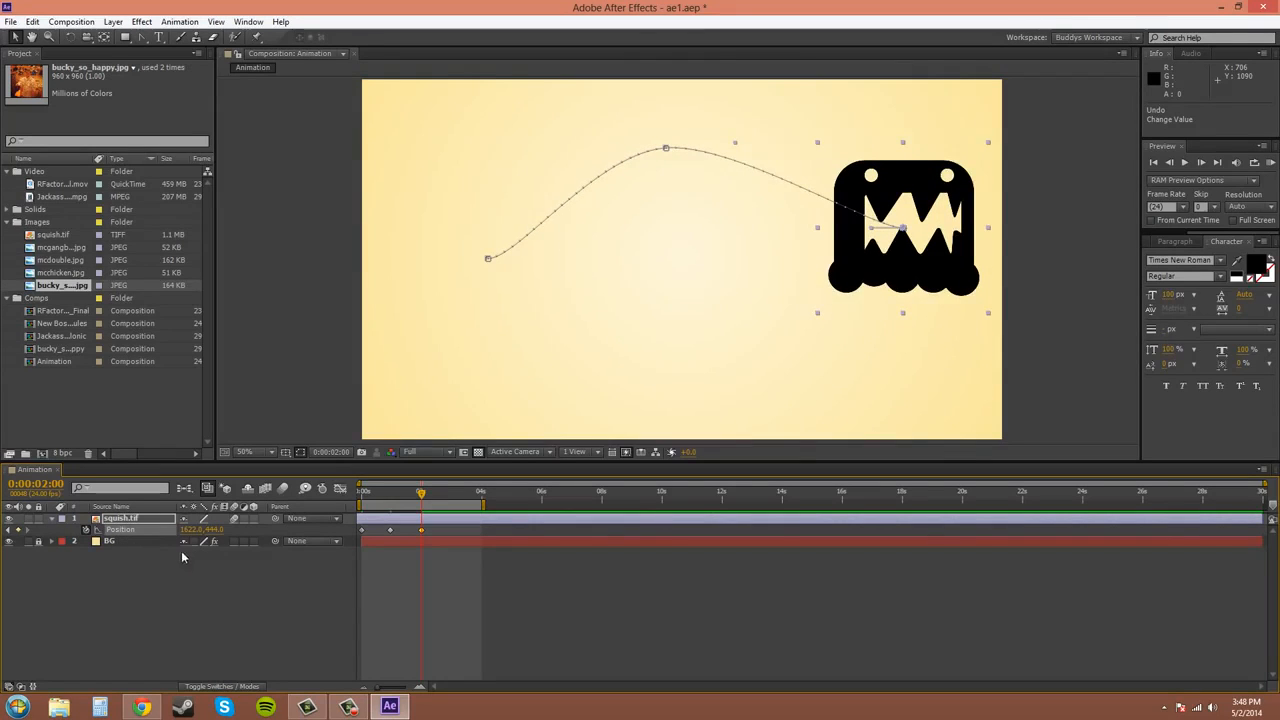
key(ctrl+z)
key(ctrl+z)
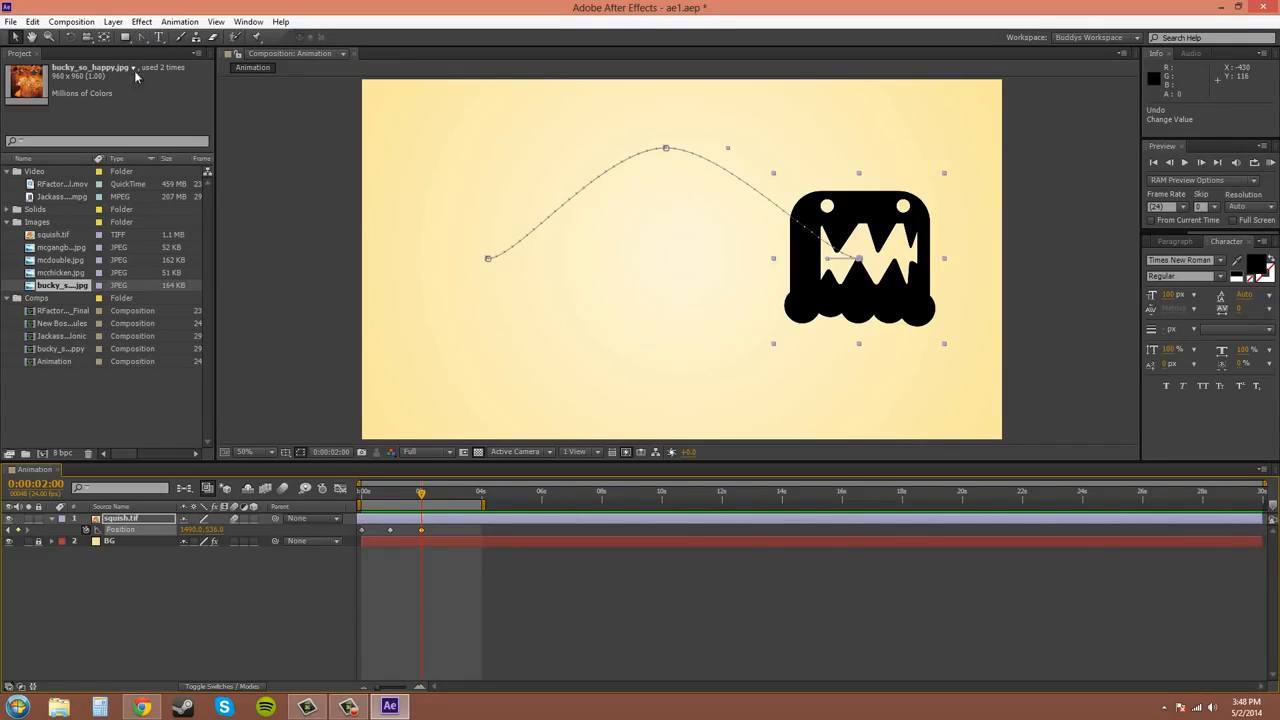
- Open the squish.tif layer's Position transform dialog at 0:00:02:00, review the available units, and accept it with pixels kept
click(112, 22)
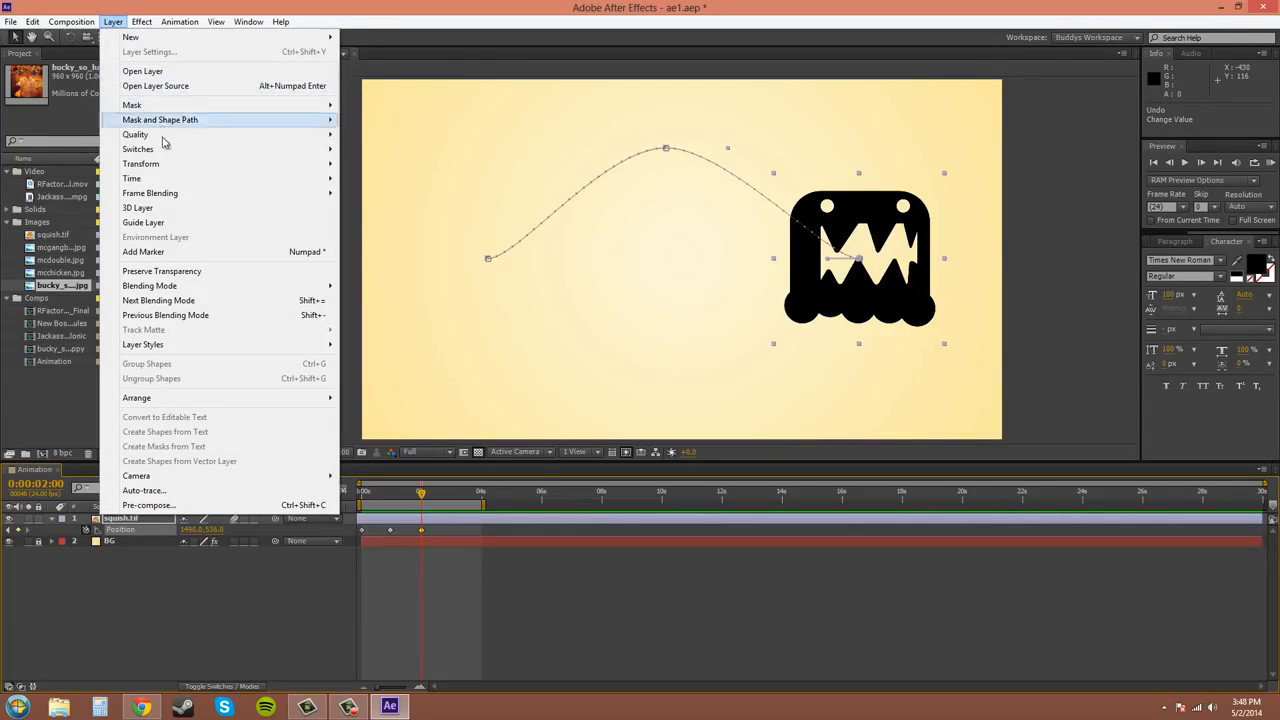
mouse_move(160, 165)
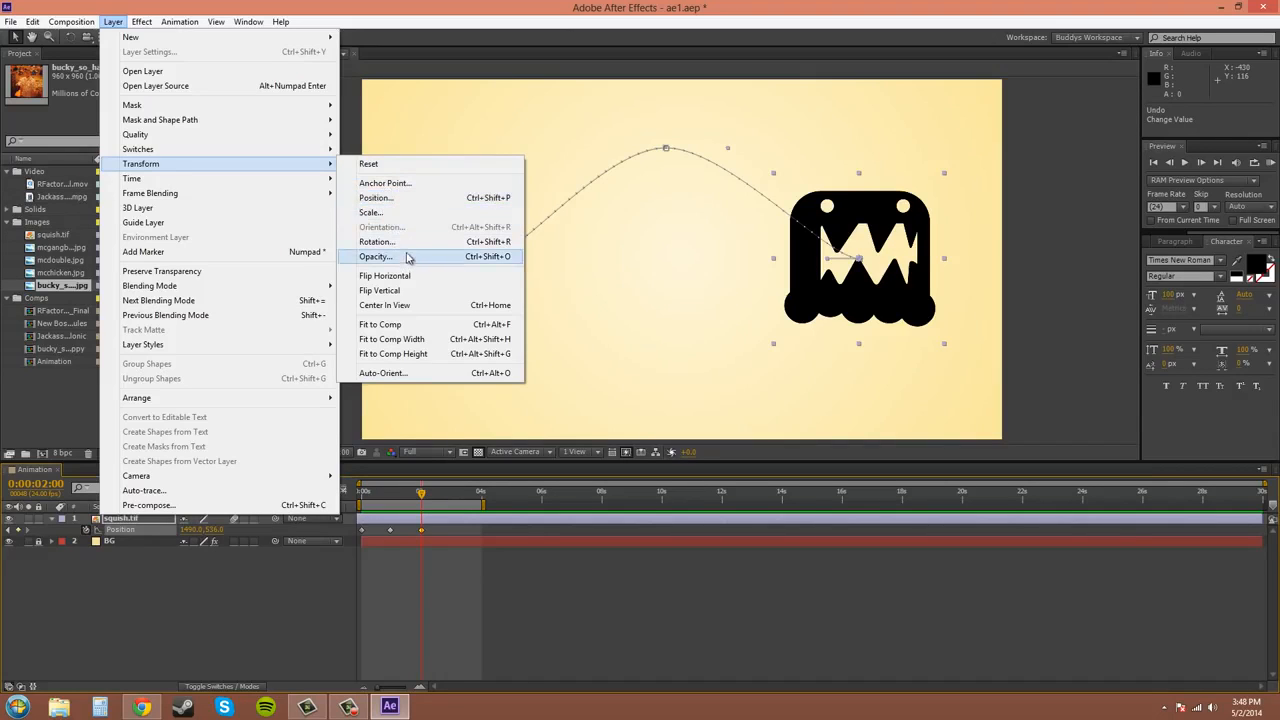
click(382, 198)
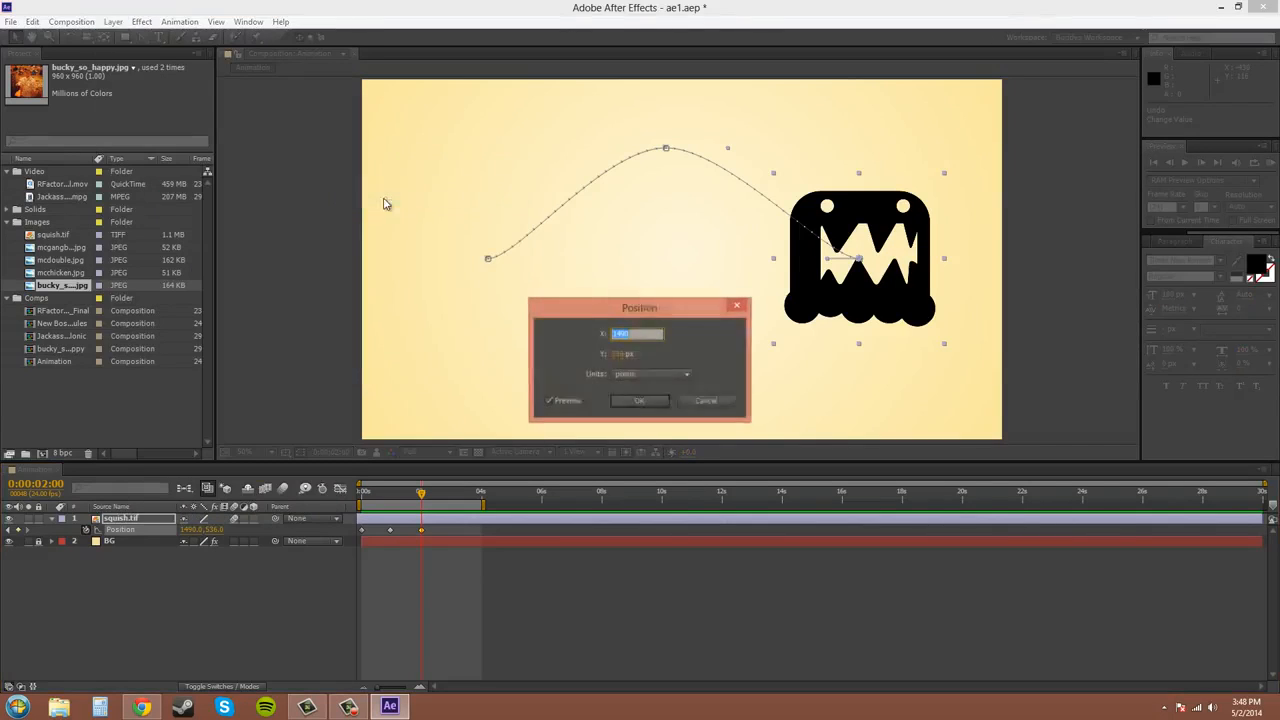
click(671, 373)
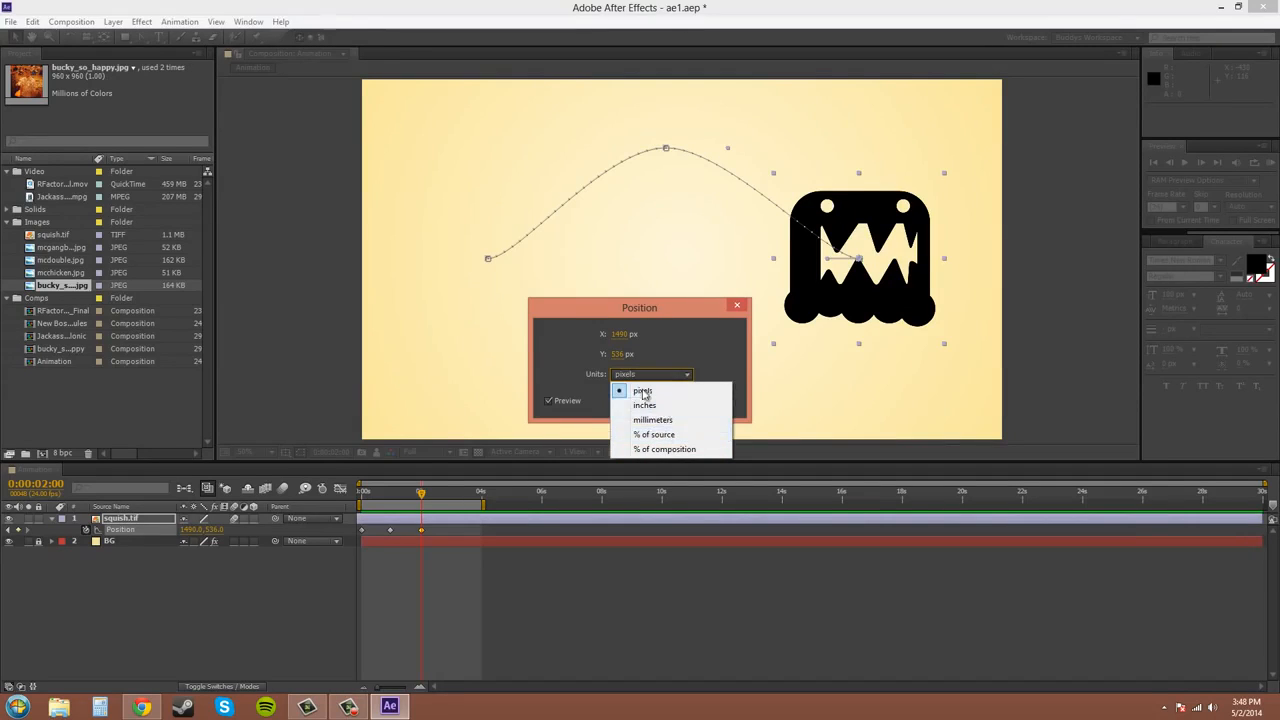
click(672, 349)
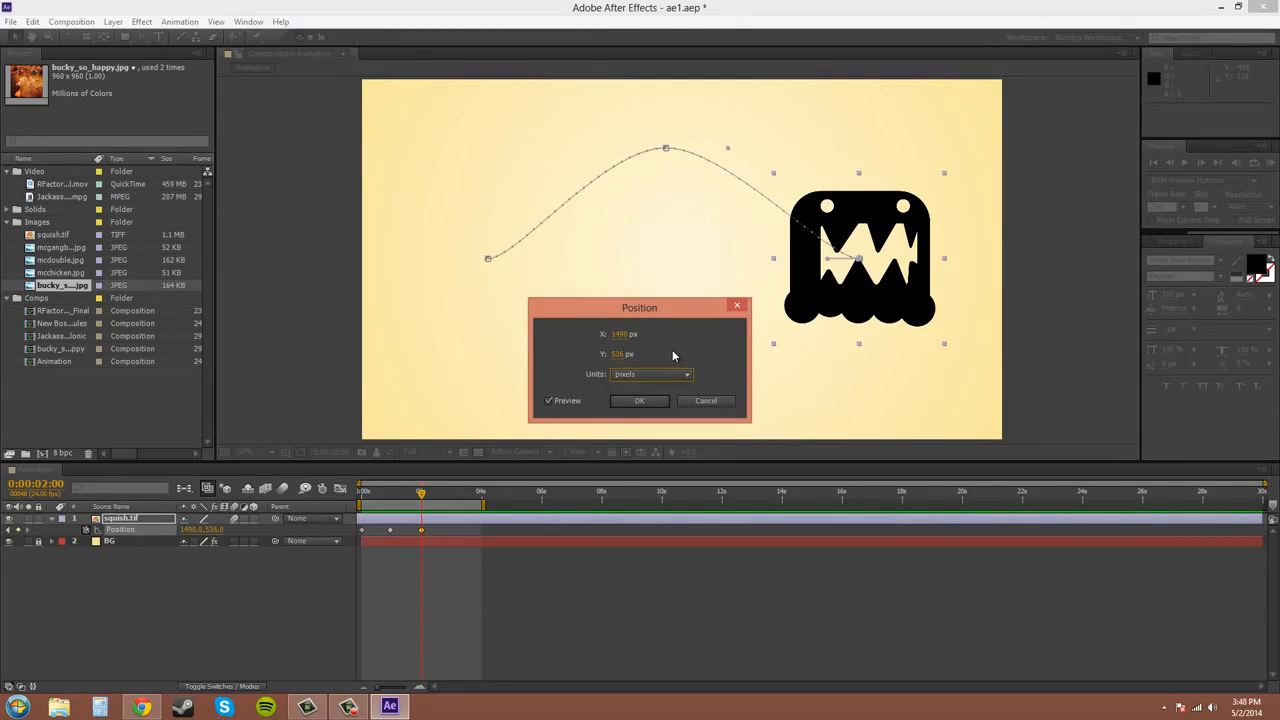
drag(645, 308, 507, 290)
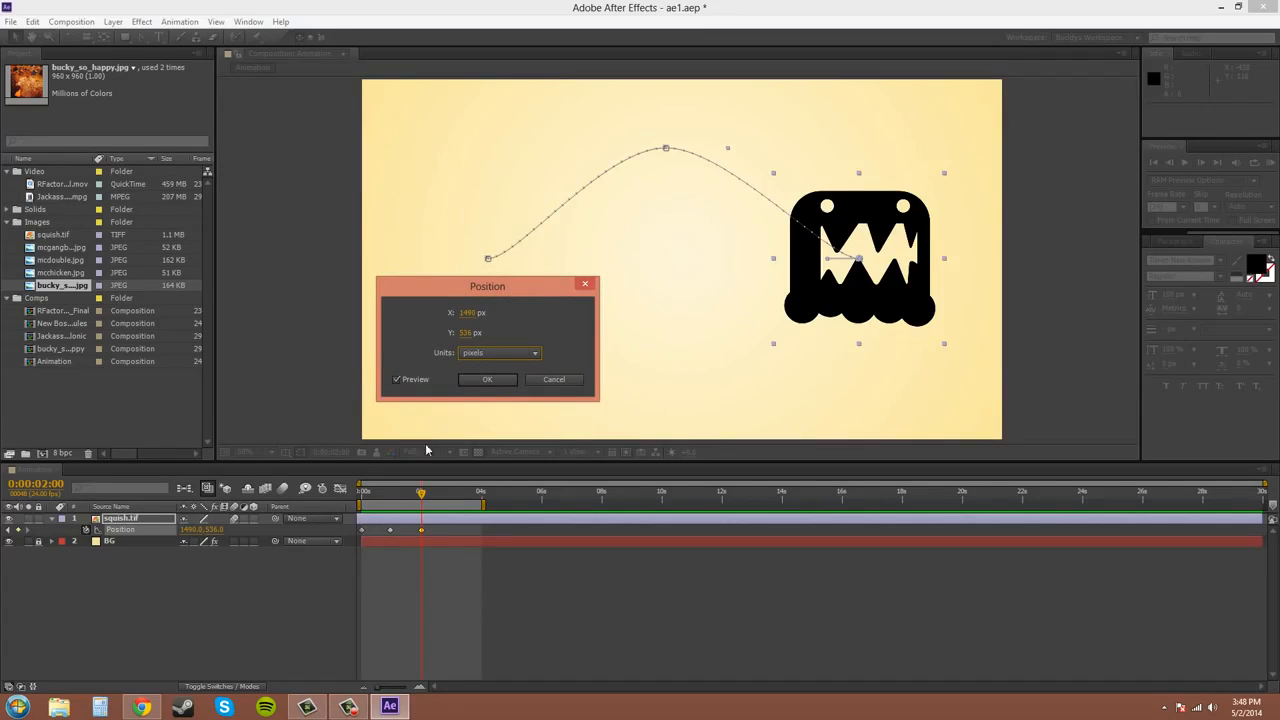
click(486, 381)
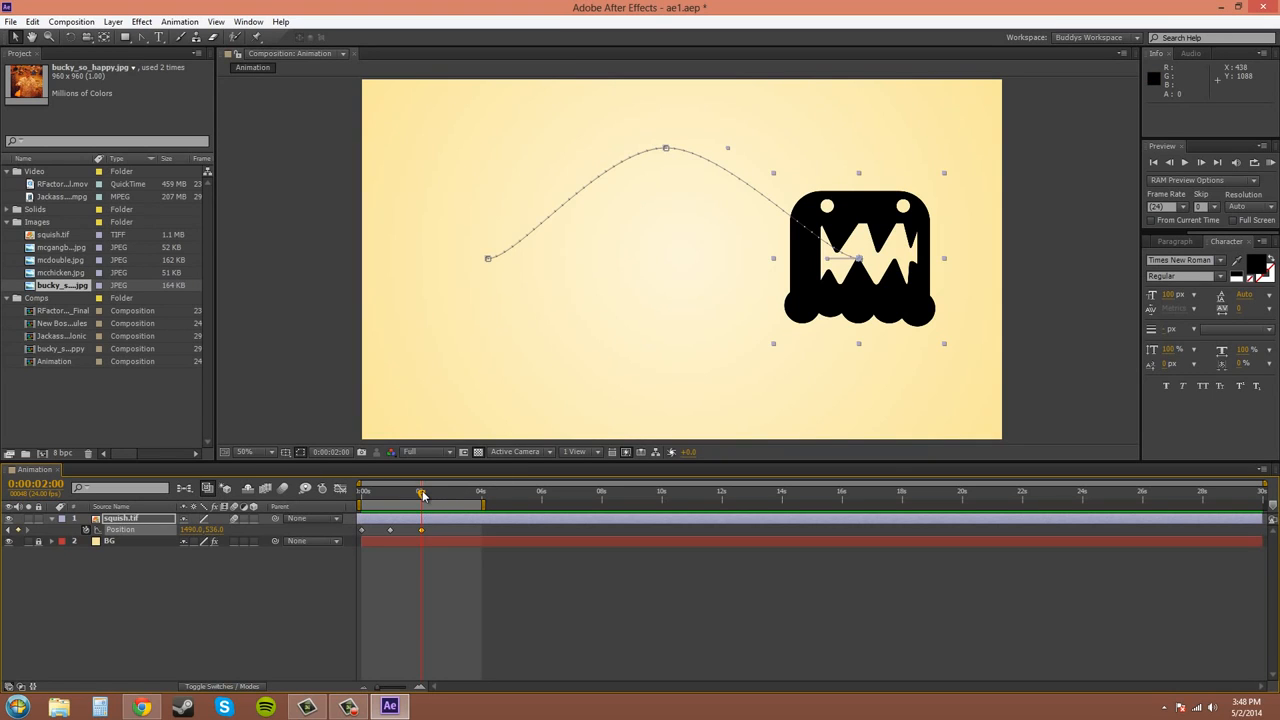
- Try scrubbing the squish.tif animation between 0:00:01:00 and 0:00:00:00 with Live Update turned off
drag(420, 493, 391, 506)
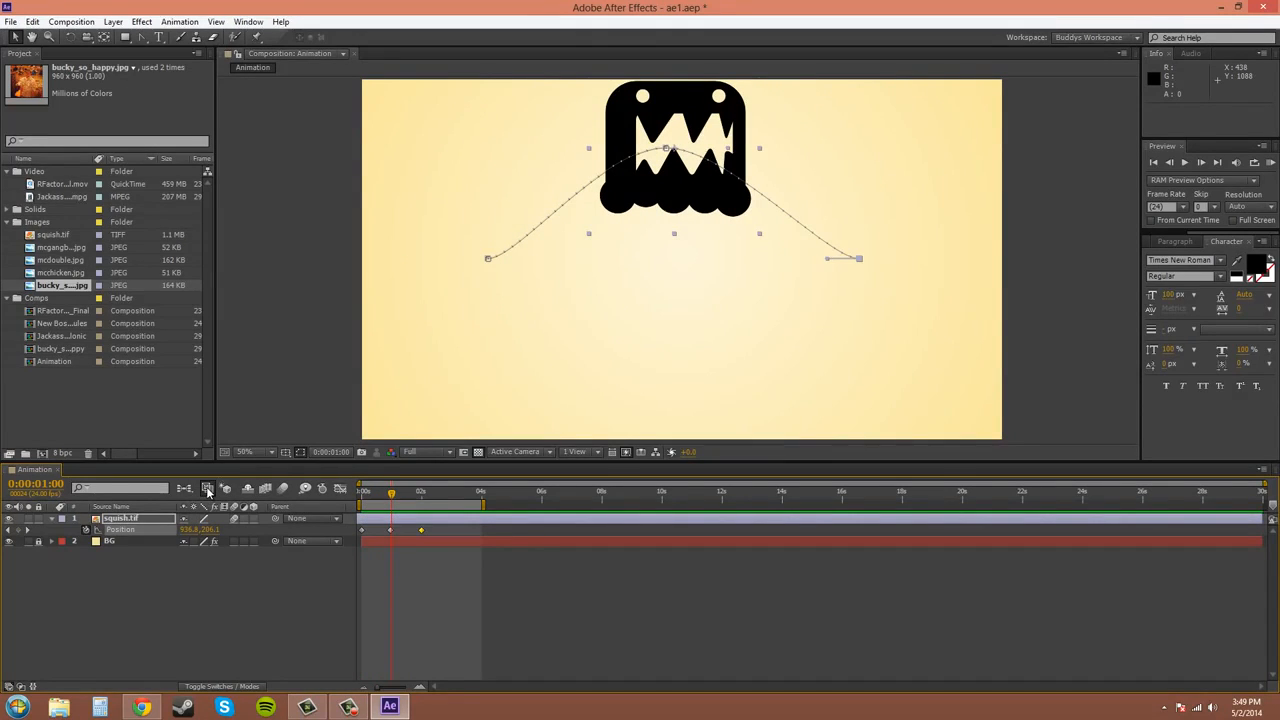
click(207, 488)
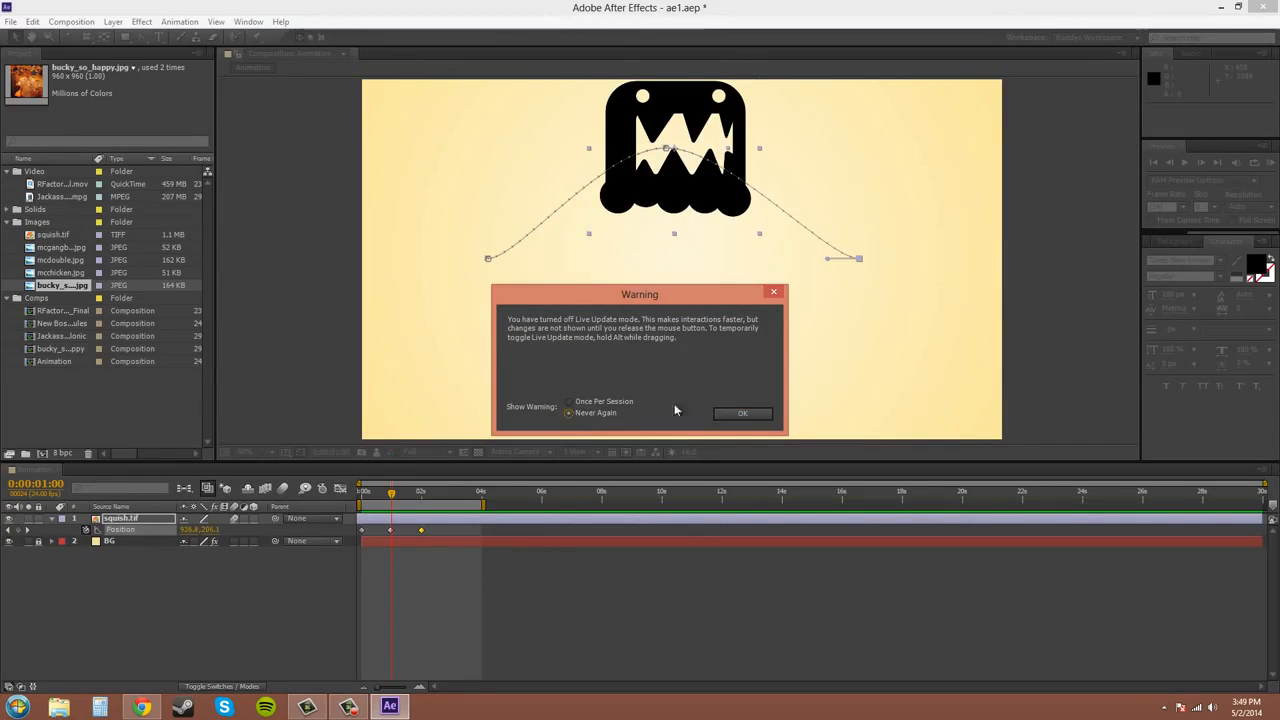
click(738, 414)
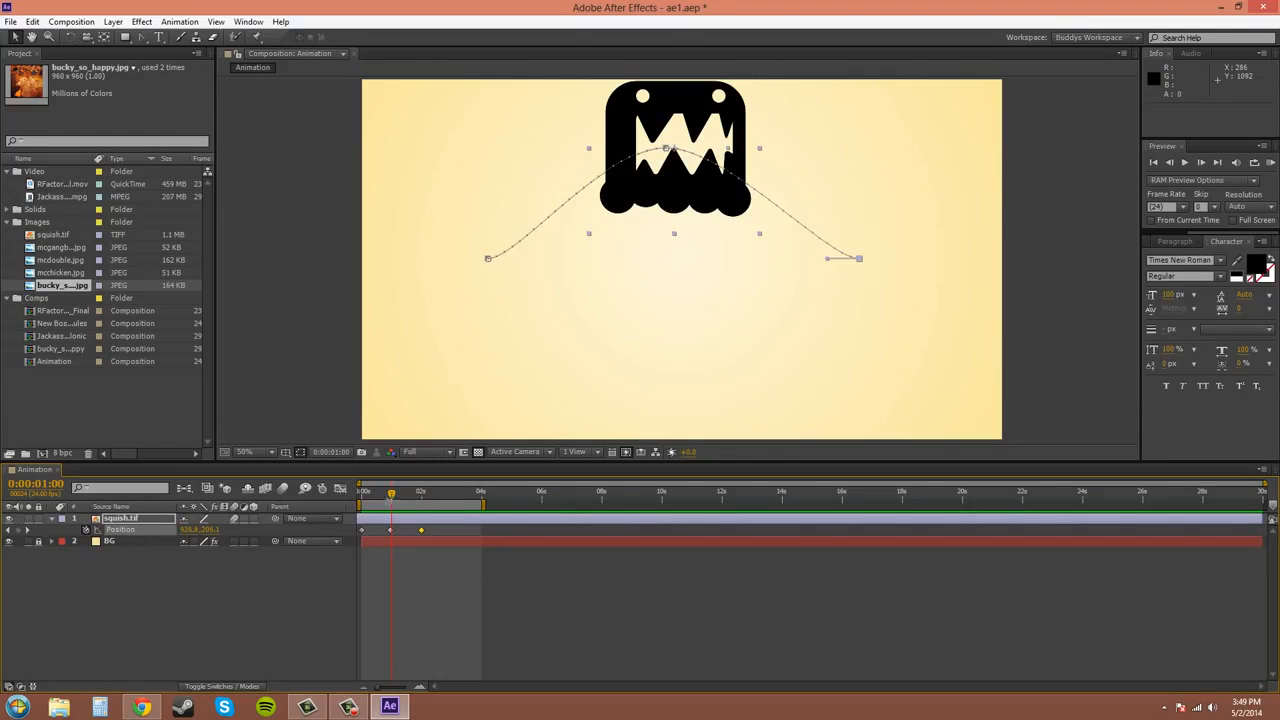
drag(400, 497, 362, 537)
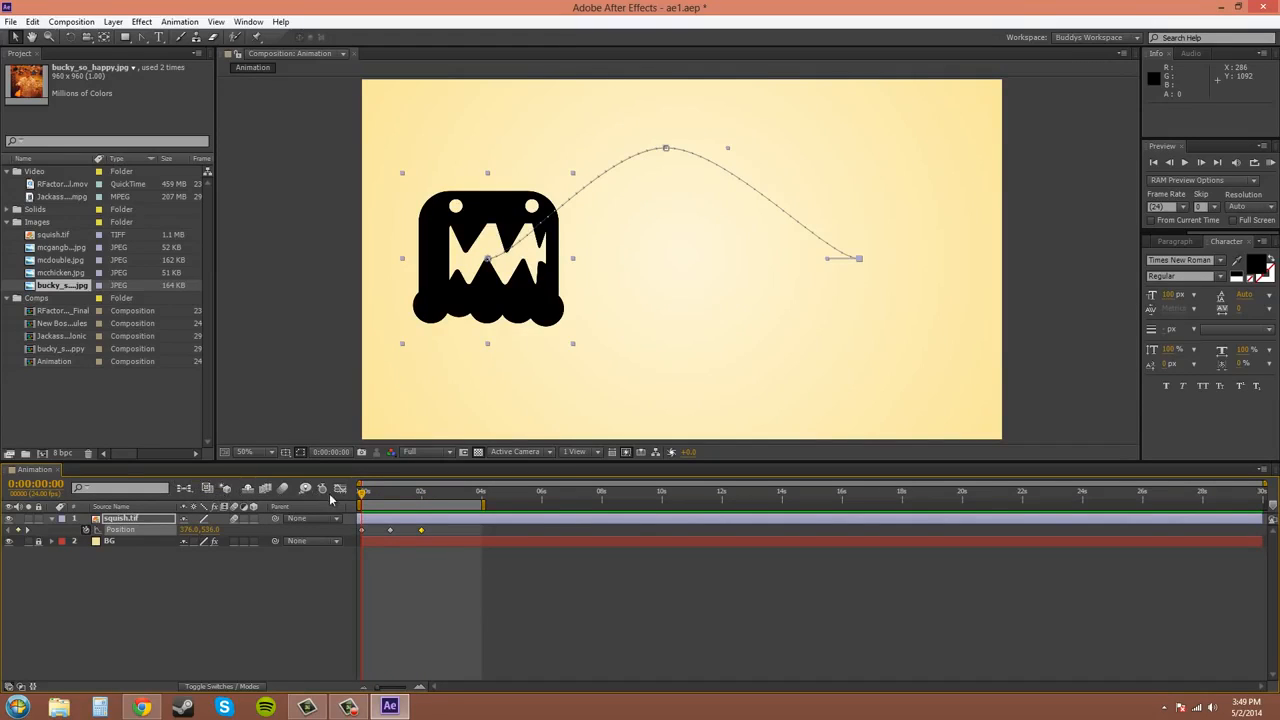
drag(360, 498, 396, 499)
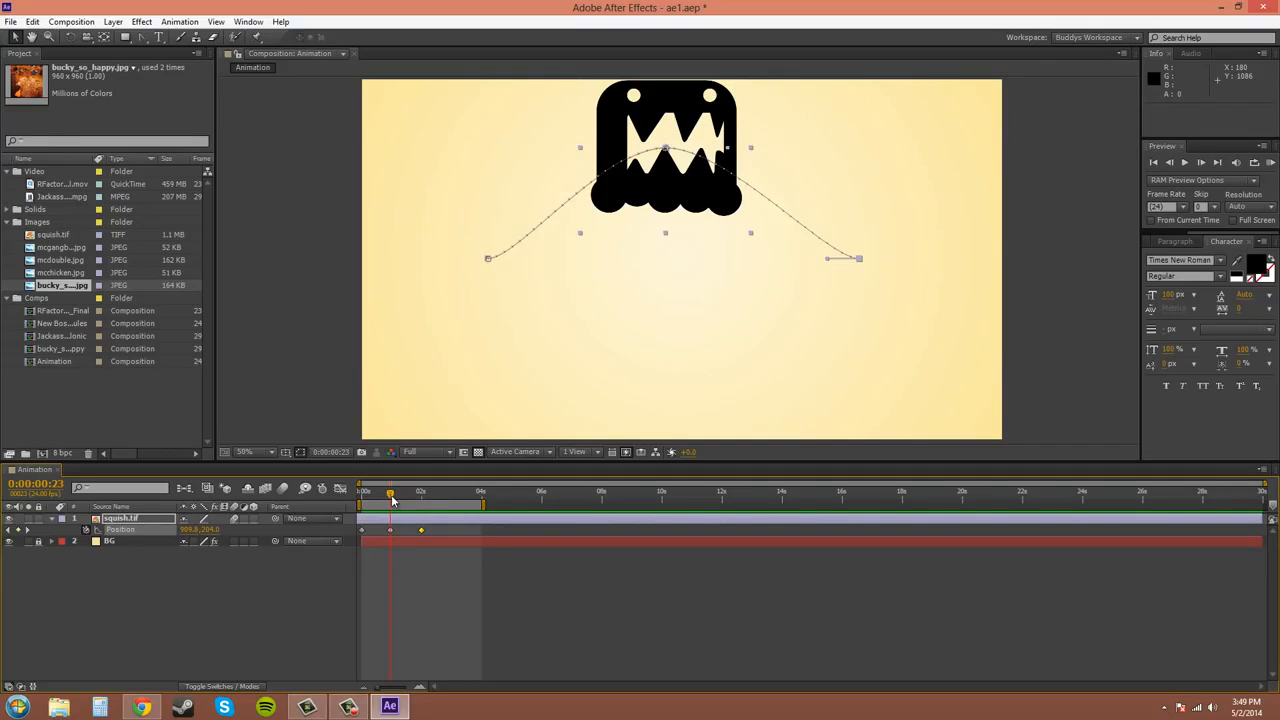
- Return the playhead to 0:00:00:00 and save the project
drag(391, 500, 362, 500)
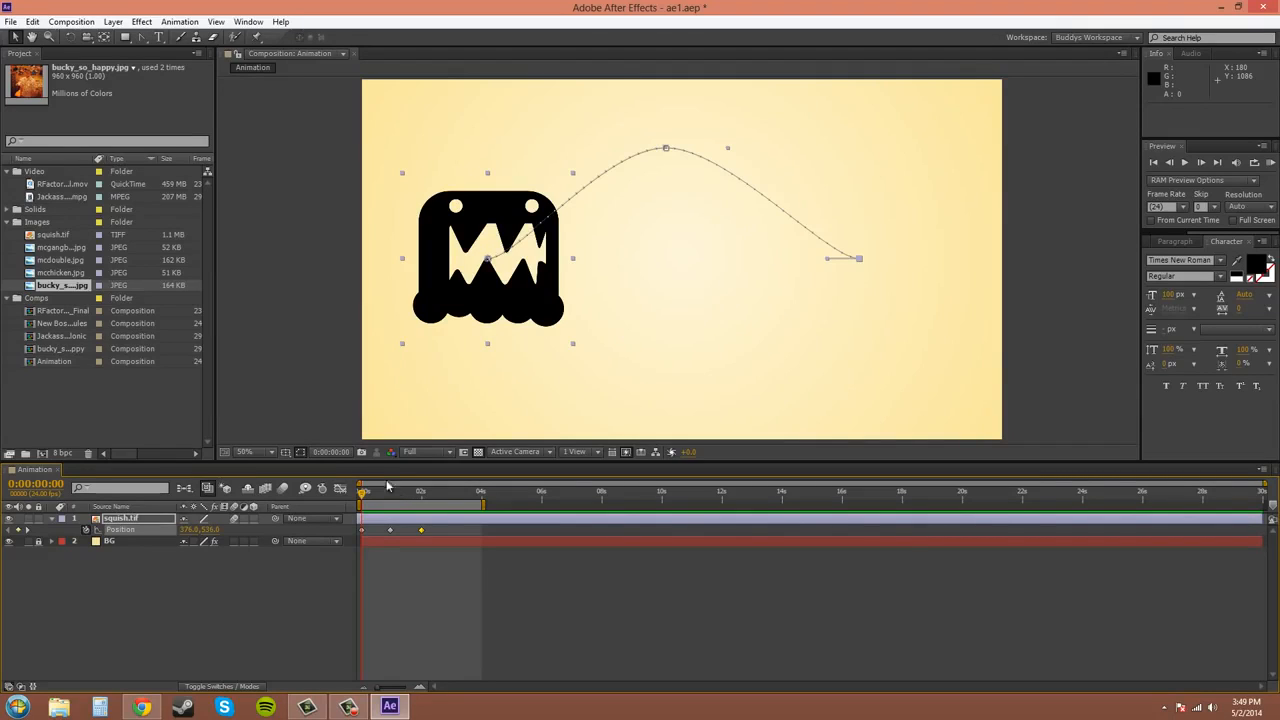
click(10, 21)
click(29, 132)
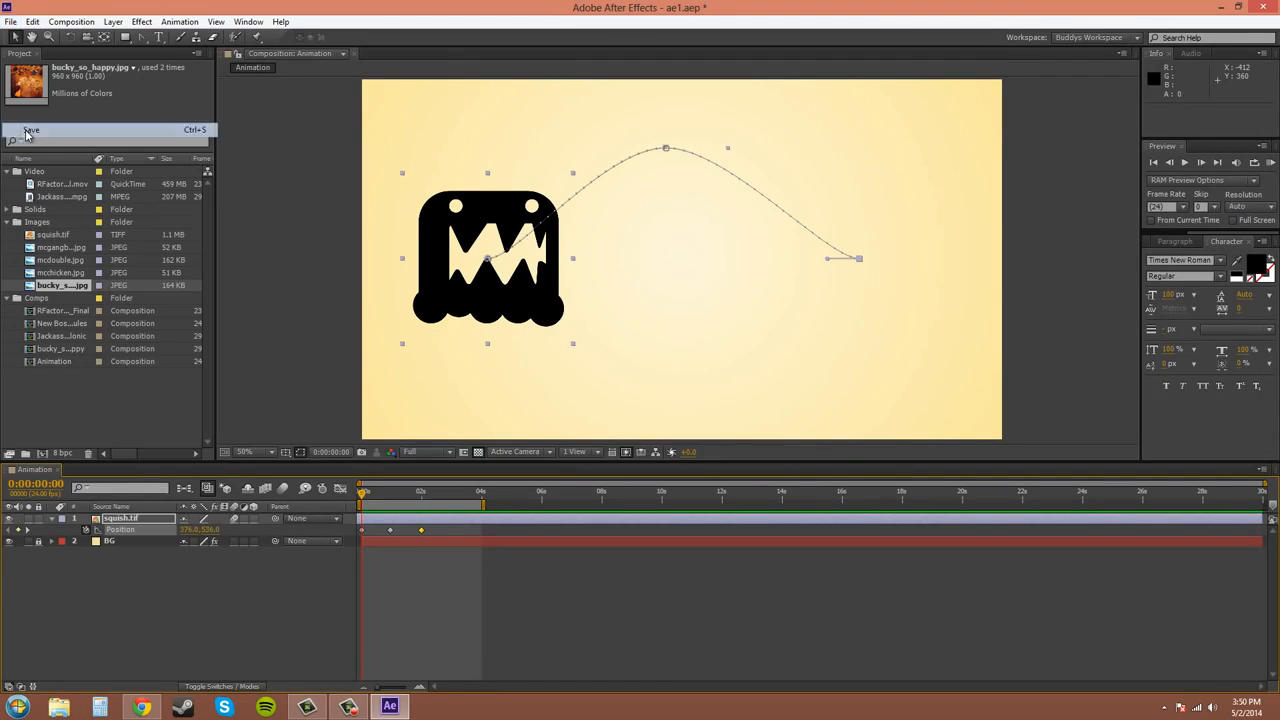